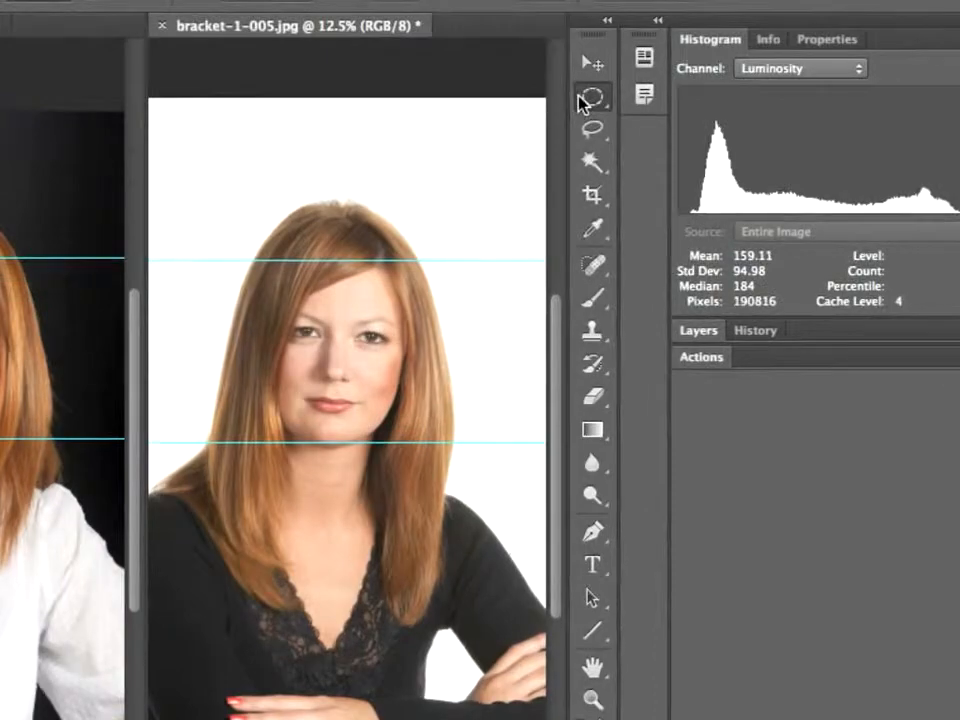
# - Draw elliptical marquee selections from hairline to chin around the woman's face in bracket-3-005.JPG and in bracket-1-005.jpg
pyautogui.click(590, 97)
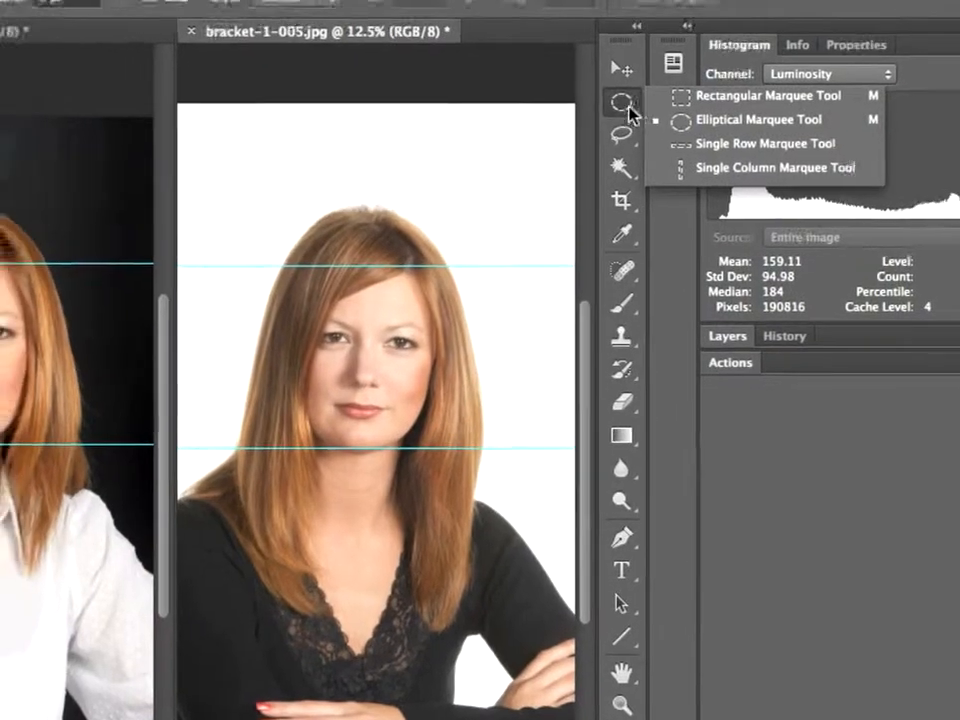
pyautogui.click(597, 100)
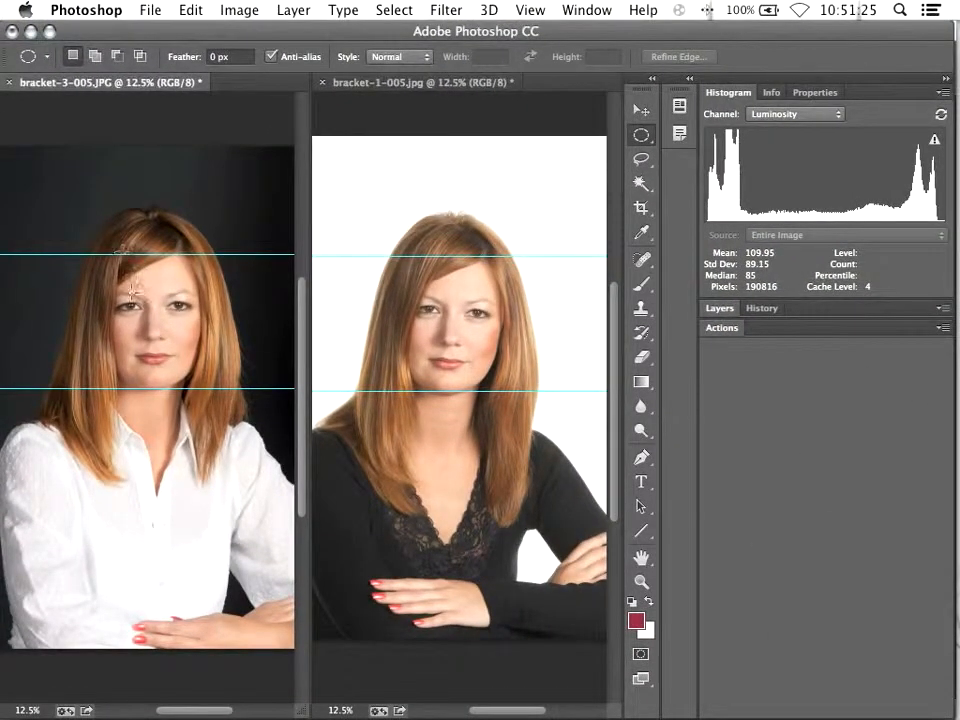
pyautogui.moveTo(106, 230); pyautogui.dragTo(194, 391)
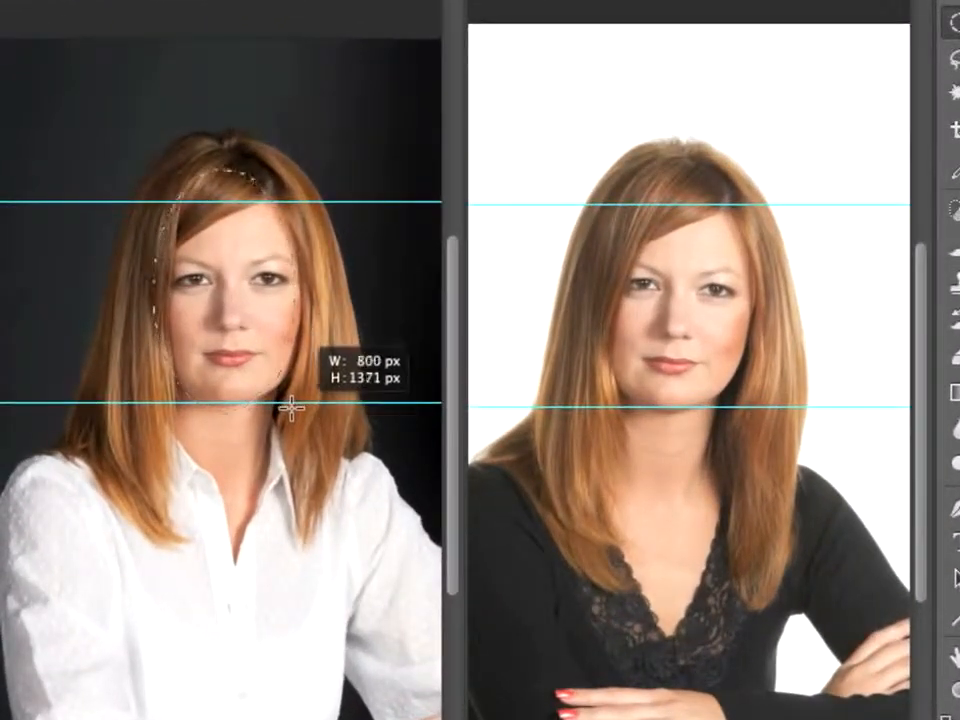
pyautogui.moveTo(291, 407); pyautogui.dragTo(306, 418)
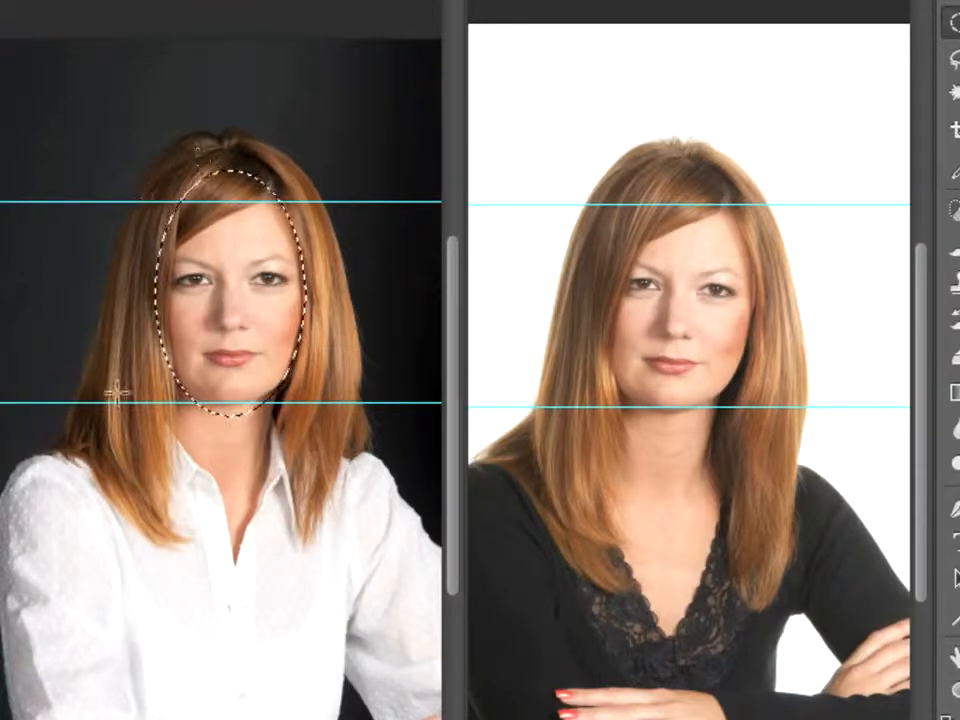
pyautogui.click(641, 187)
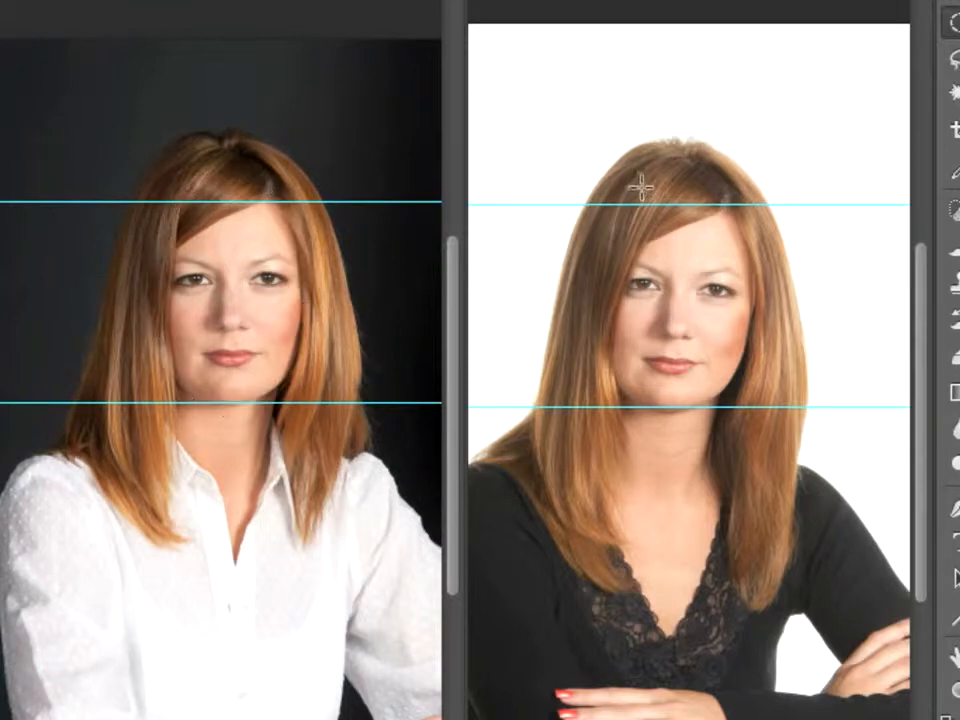
pyautogui.moveTo(634, 184); pyautogui.dragTo(757, 428)
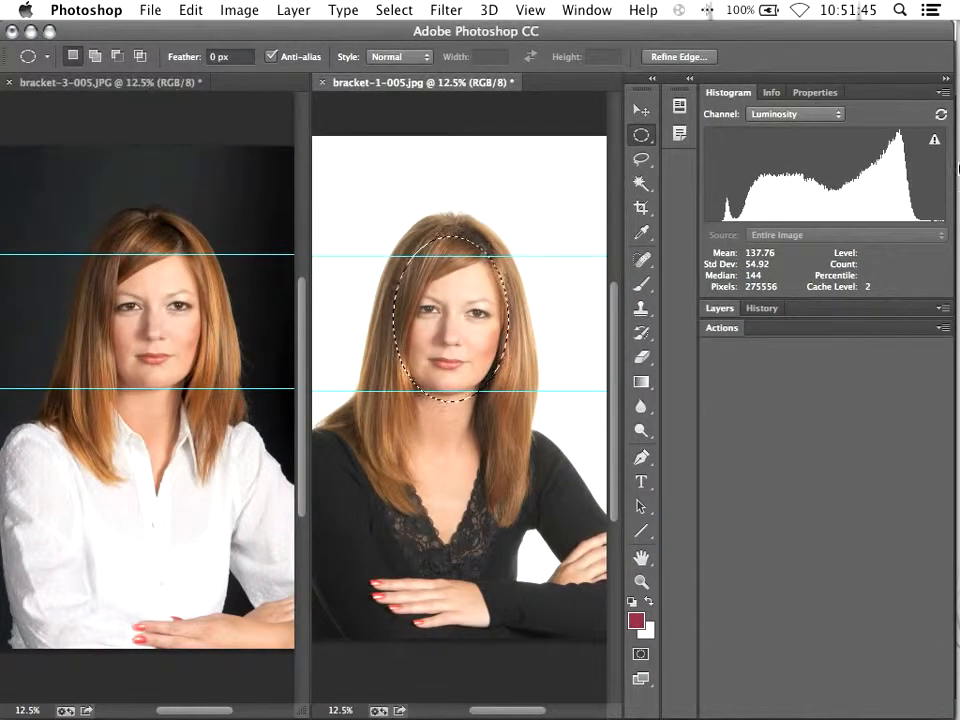
# - Compare the Colors and Luminosity histograms of the face selection in bracket-1-005.jpg, ending on the Luminosity channel
pyautogui.click(816, 116)
pyautogui.click(816, 125)
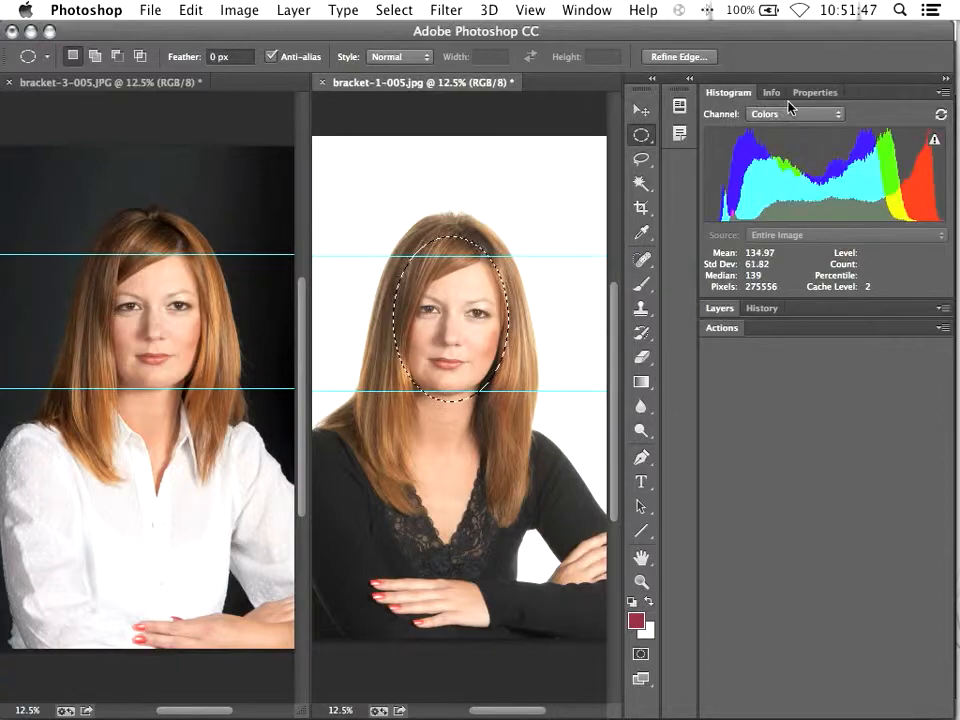
pyautogui.moveTo(741, 145)
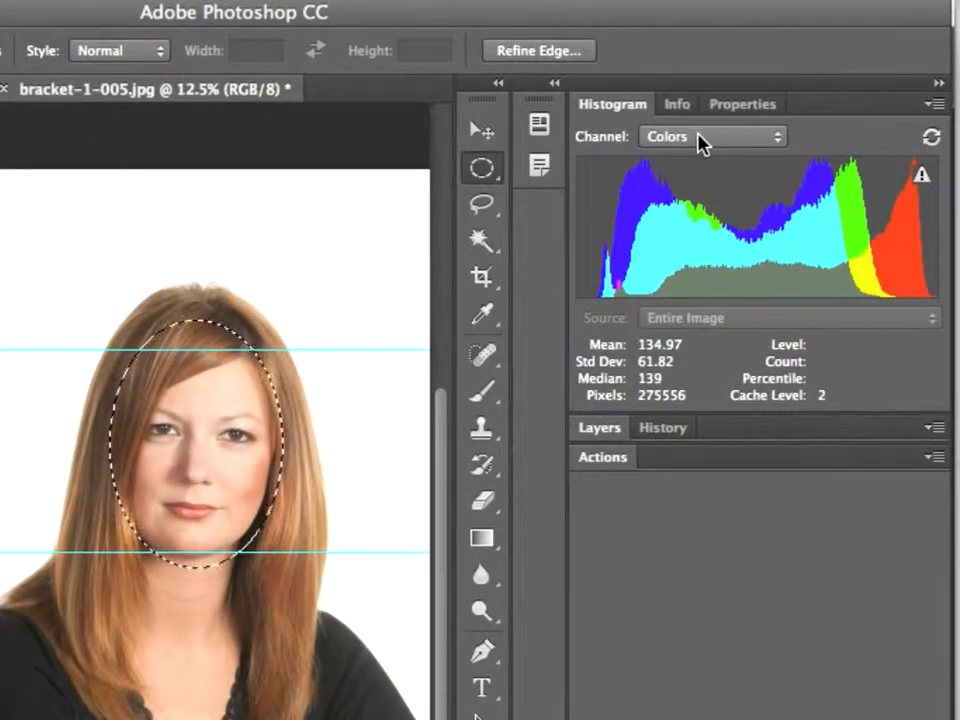
pyautogui.click(767, 140)
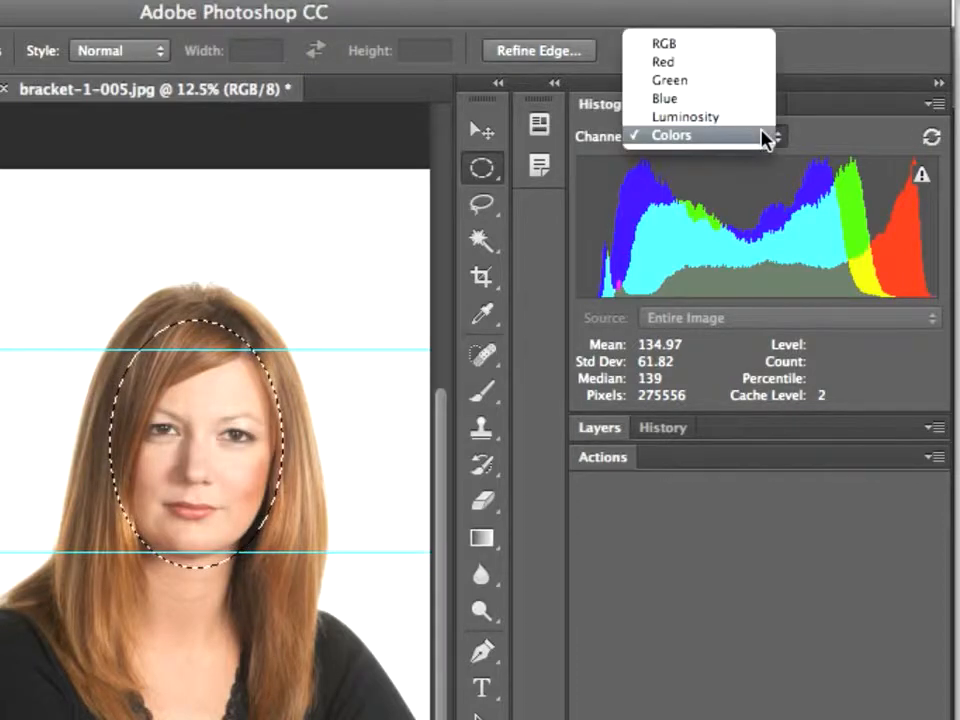
pyautogui.click(767, 140)
pyautogui.click(932, 102)
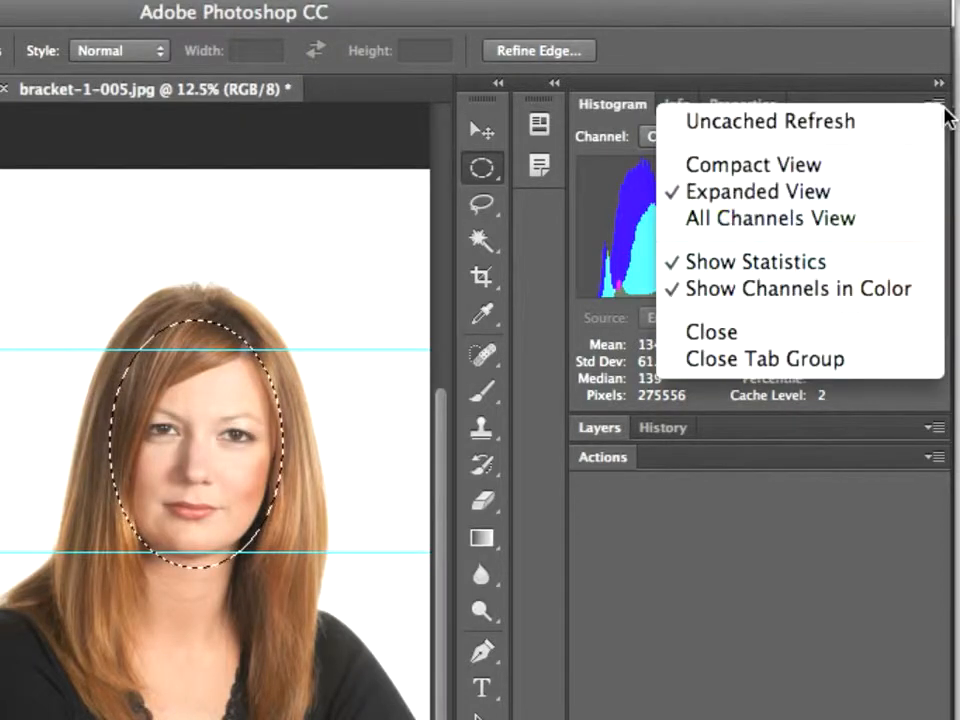
pyautogui.click(826, 203)
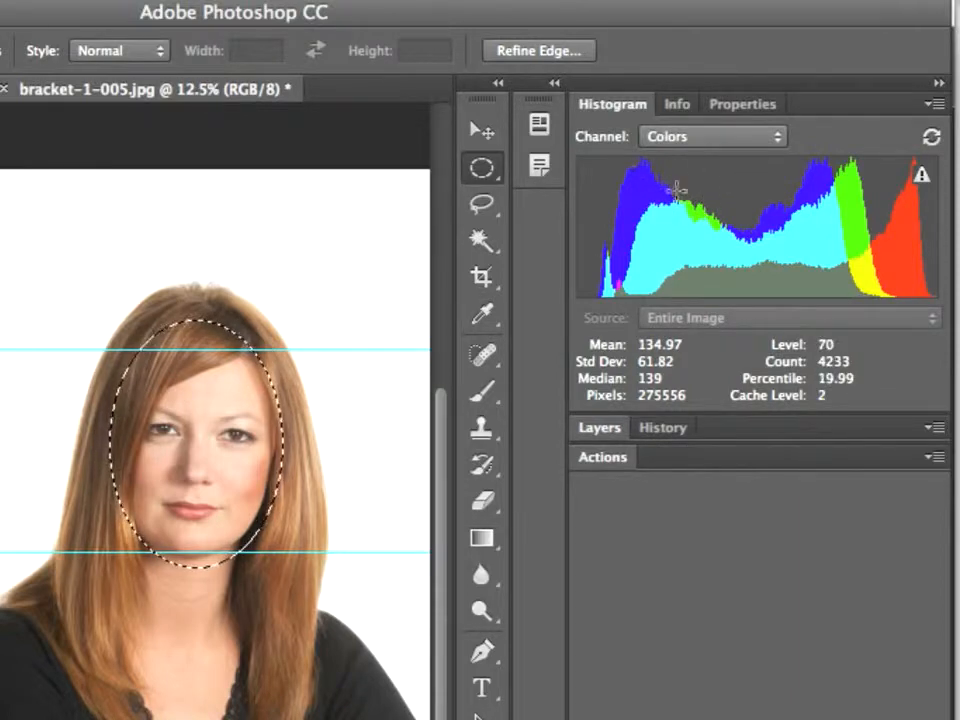
pyautogui.click(722, 142)
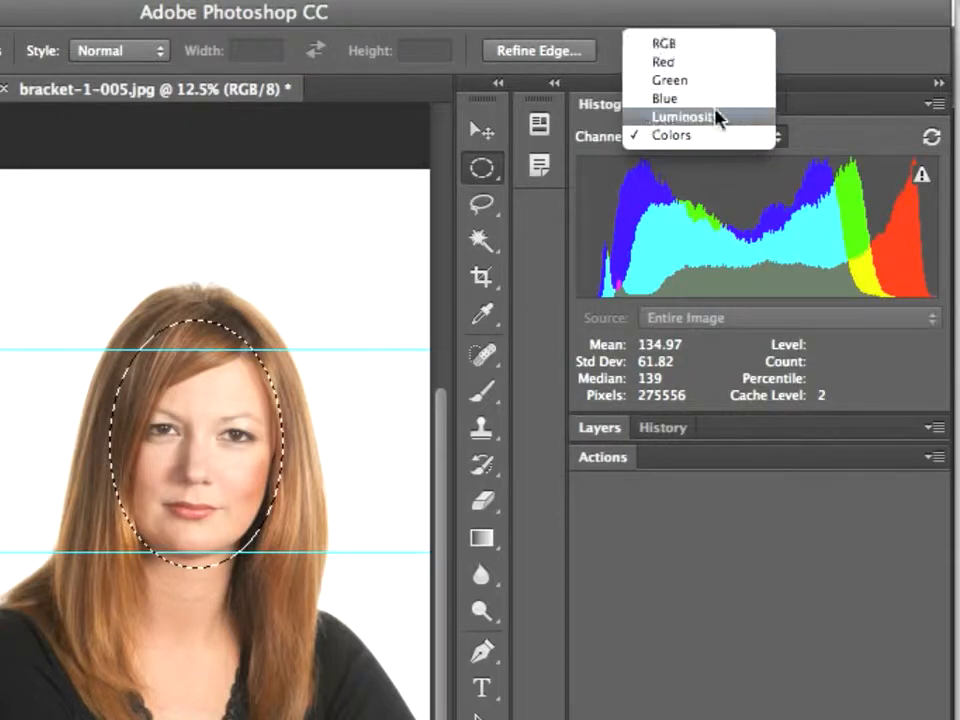
pyautogui.click(714, 118)
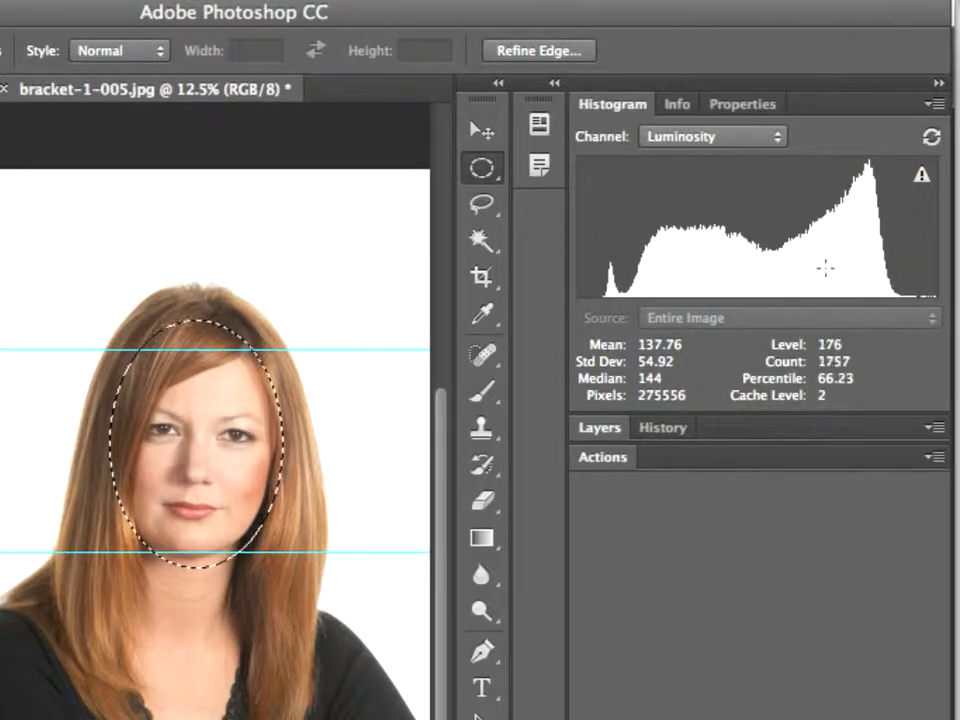
# - Compare the Luminosity histograms of the face selections in bracket-3-005.JPG and bracket-1-005.jpg
pyautogui.press('super+d')
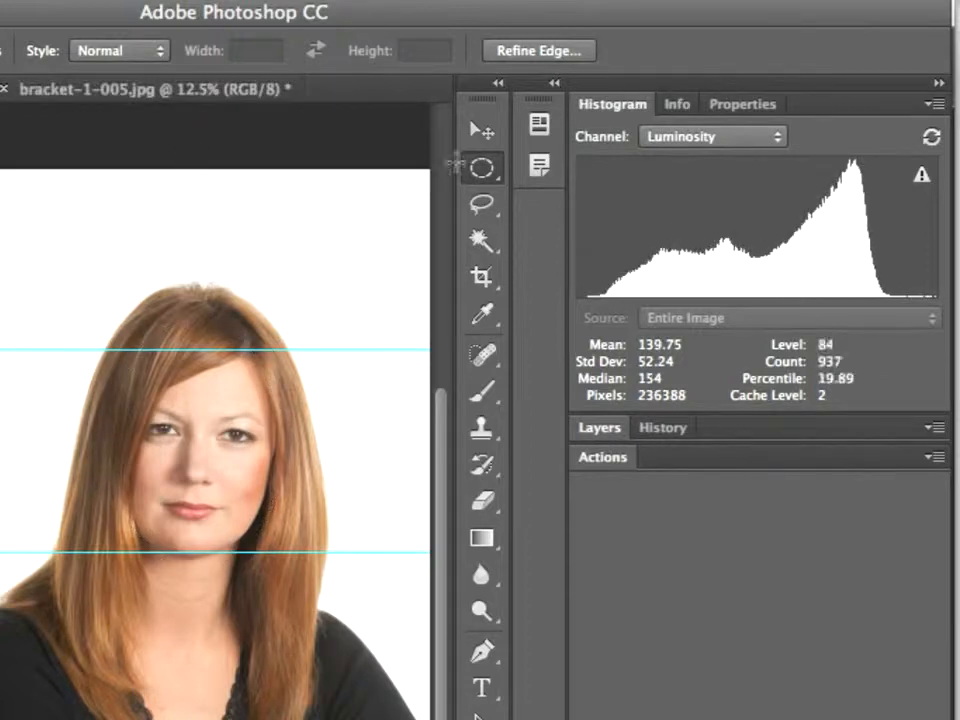
pyautogui.click(777, 138)
pyautogui.click(729, 147)
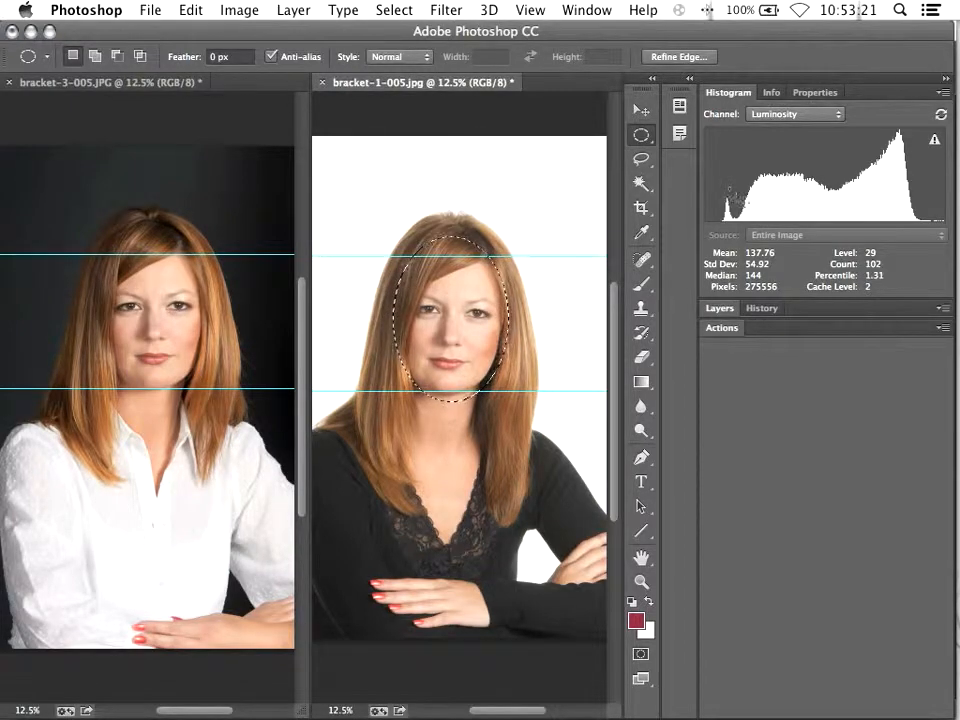
# - Clear the face selections in both portraits
pyautogui.press('super+d')
pyautogui.press('super+z')
pyautogui.press('super+z')
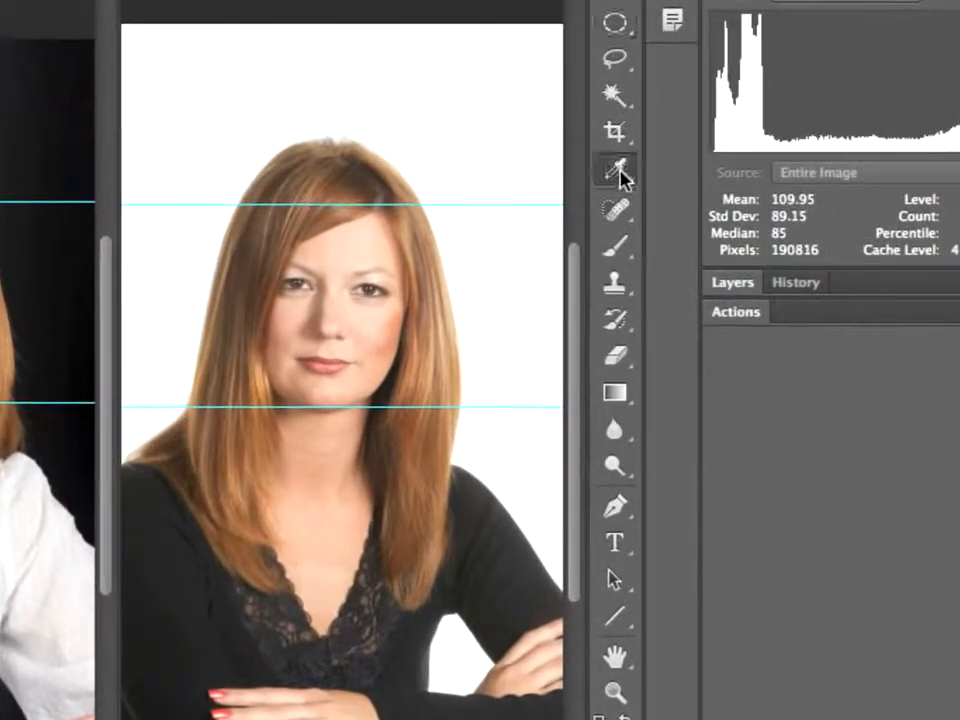
# - Place a Color Sampler point on the nose in bracket-3-005.JPG with its RGB readings displayed in Info
pyautogui.click(619, 174)
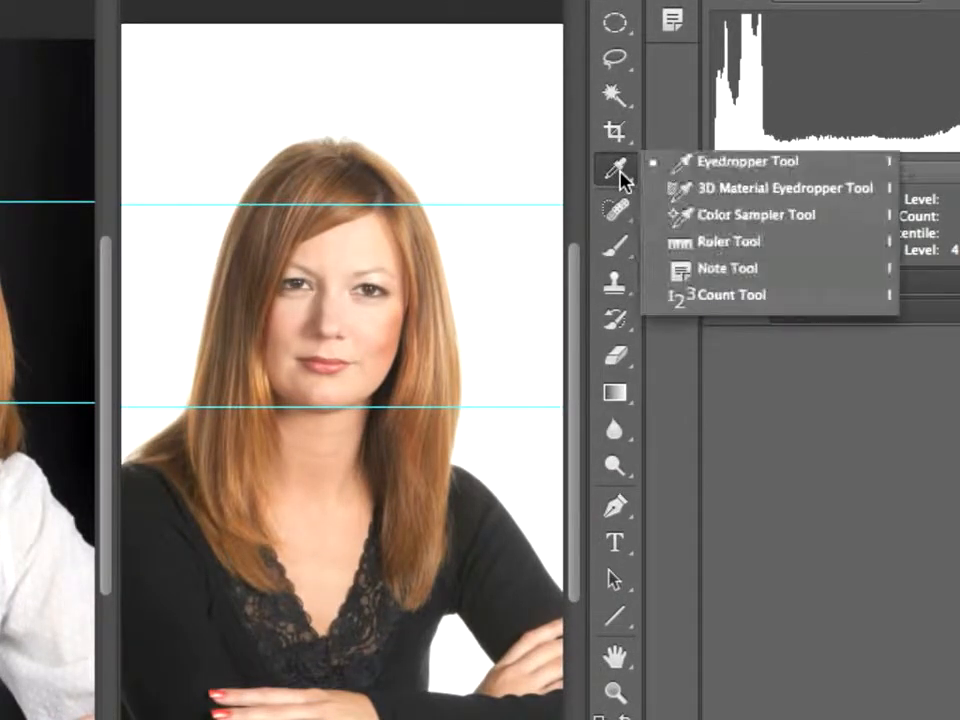
pyautogui.click(752, 216)
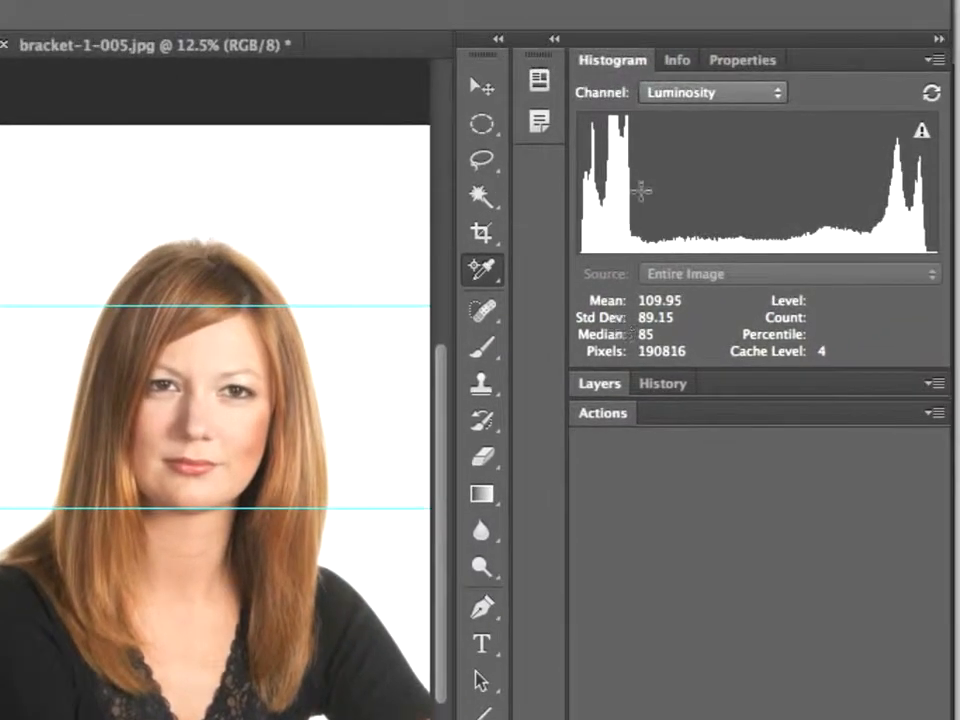
pyautogui.click(686, 62)
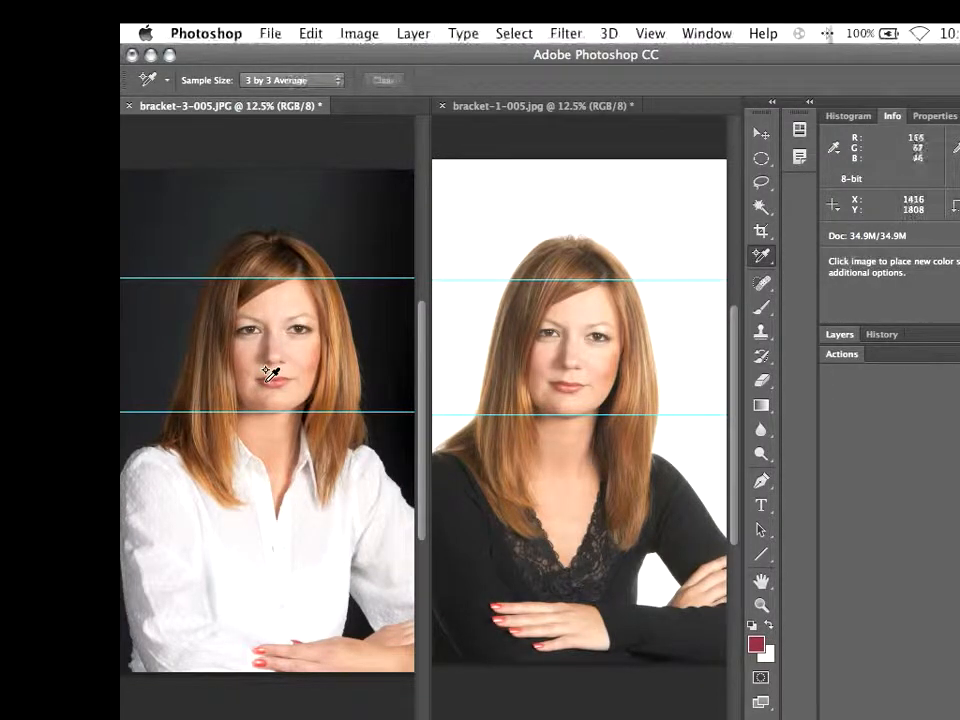
pyautogui.press('super+space')
pyautogui.click(280, 330)
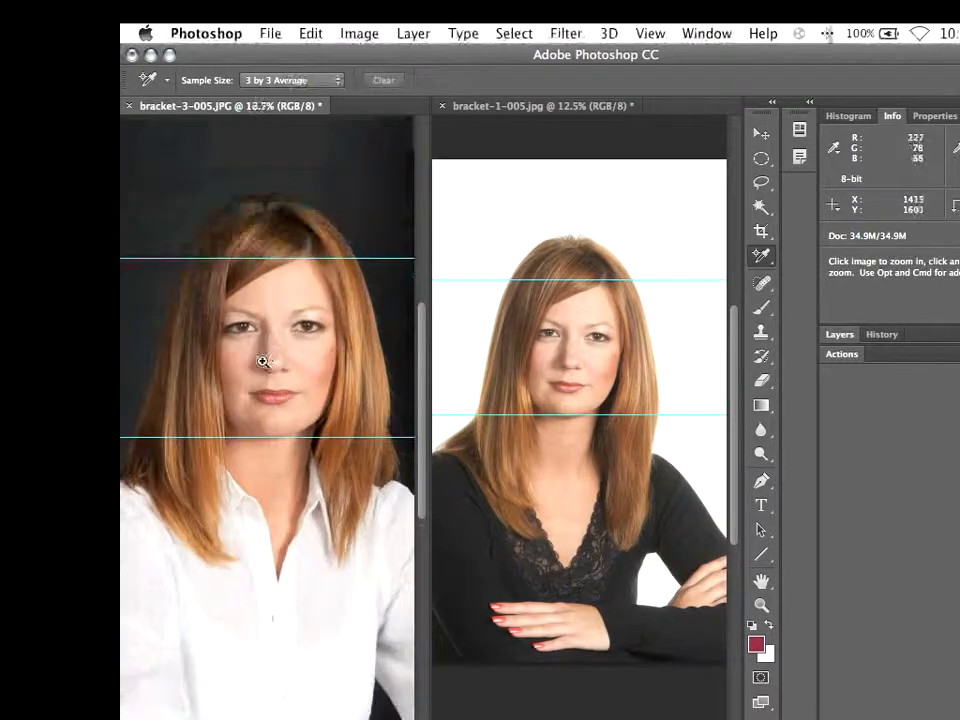
pyautogui.click(263, 361)
pyautogui.moveTo(278, 360); pyautogui.dragTo(274, 390)
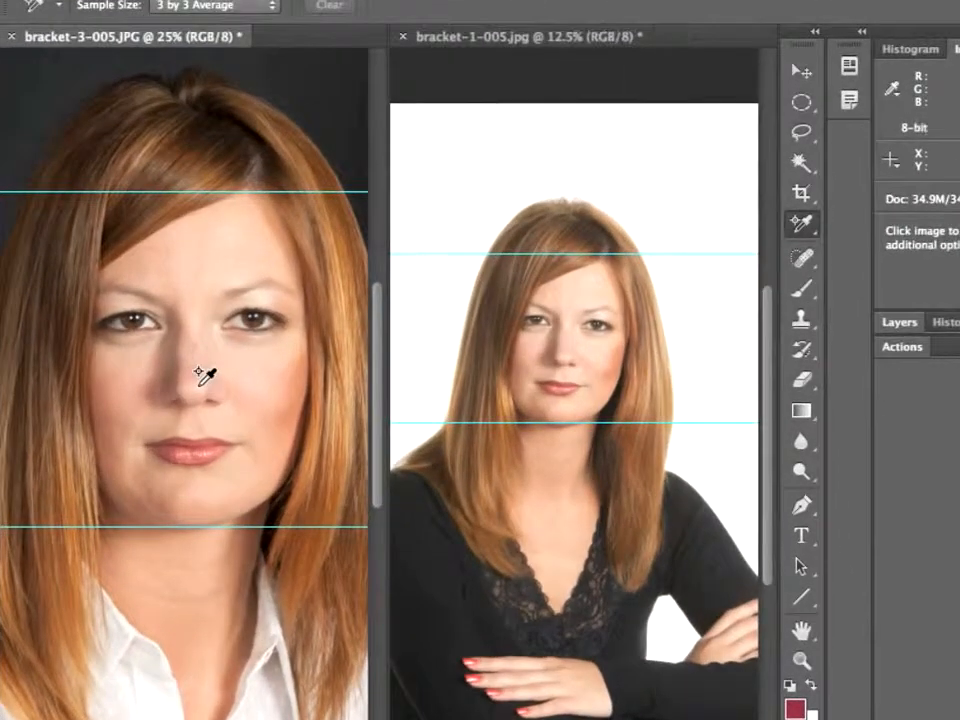
pyautogui.click(200, 383)
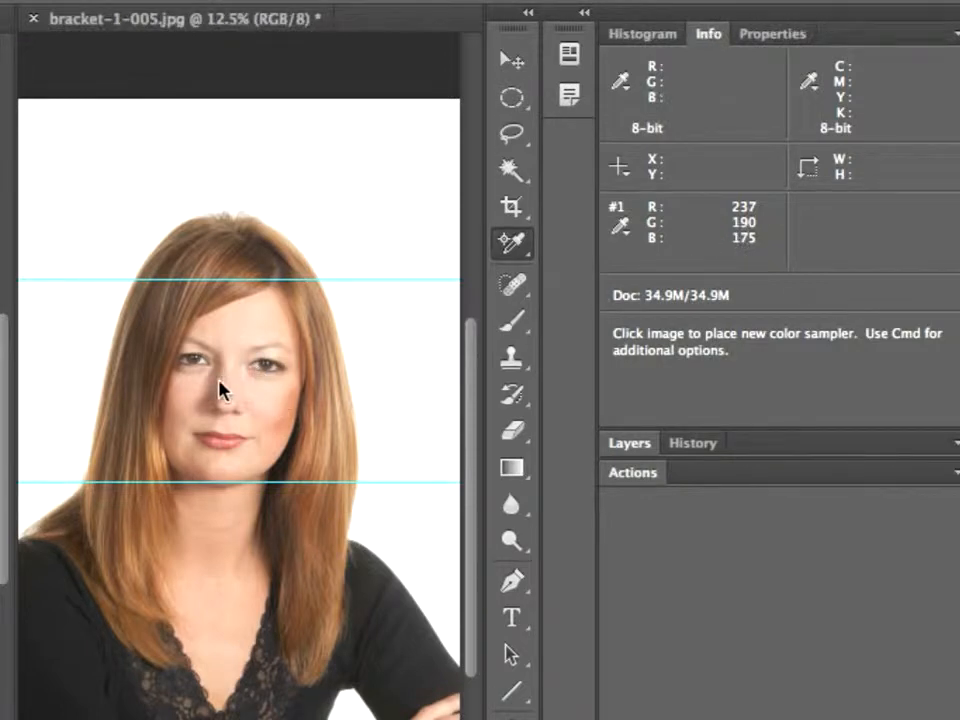
# - Place a Color Sampler point on the same spot of the nose in bracket-1-005.jpg
pyautogui.click(231, 305)
pyautogui.press('super+space')
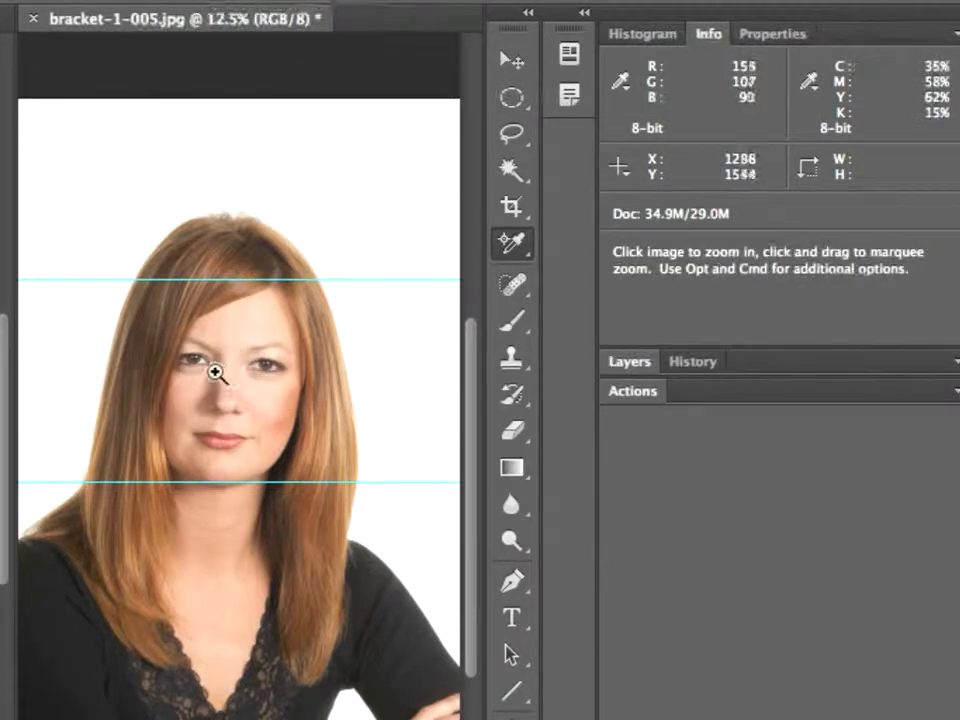
pyautogui.click(223, 372)
pyautogui.click(223, 414)
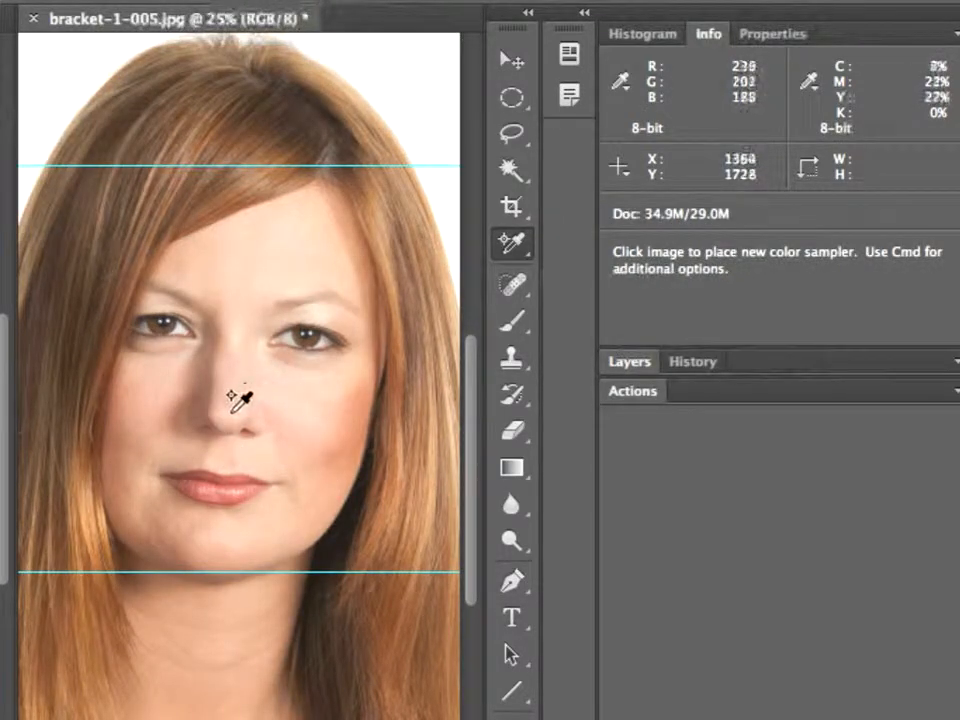
pyautogui.click(236, 411)
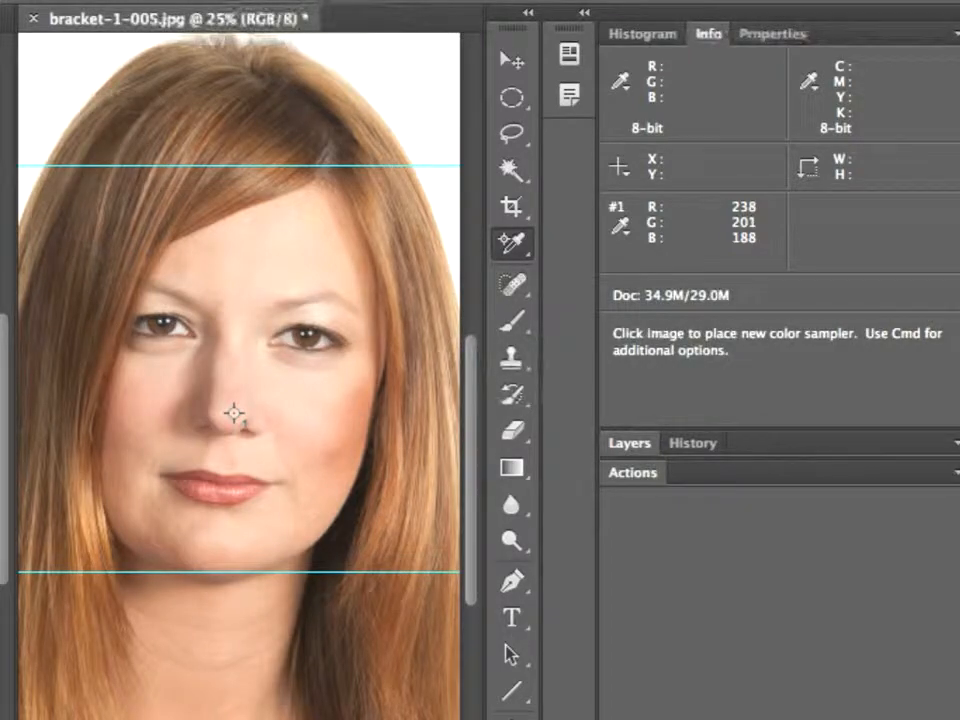
# - Combine bracket-1-005.jpg and bracket-3-005.JPG into a single tabbed document group, with both photos back at 12.5%
pyautogui.press('super+minus')
pyautogui.press('super+minus')
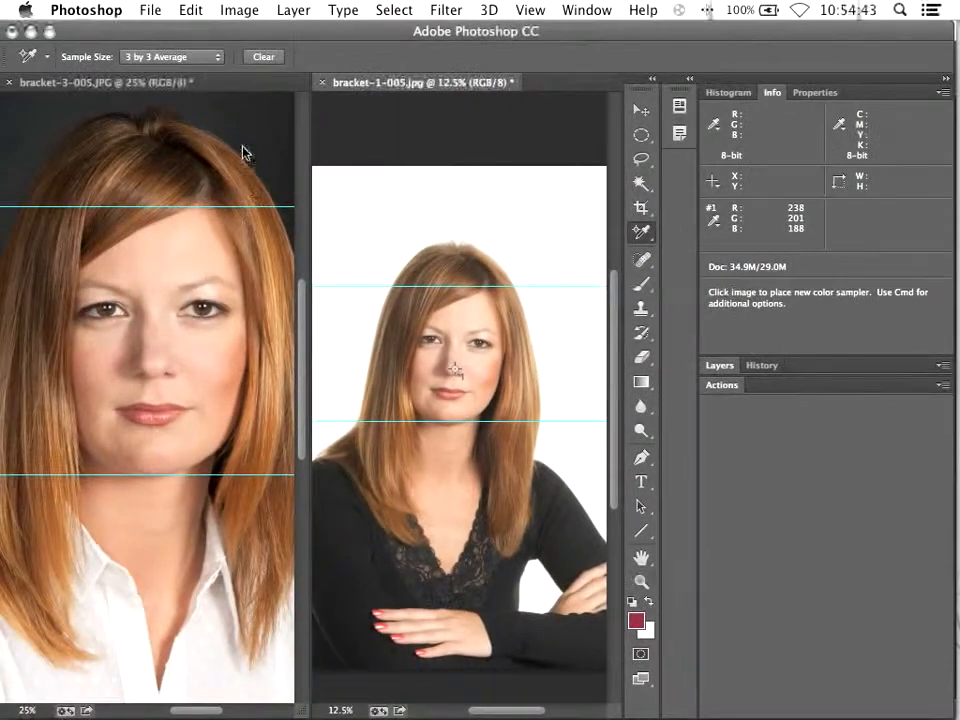
pyautogui.click(245, 156)
pyautogui.press('super+minus')
pyautogui.press('super+minus')
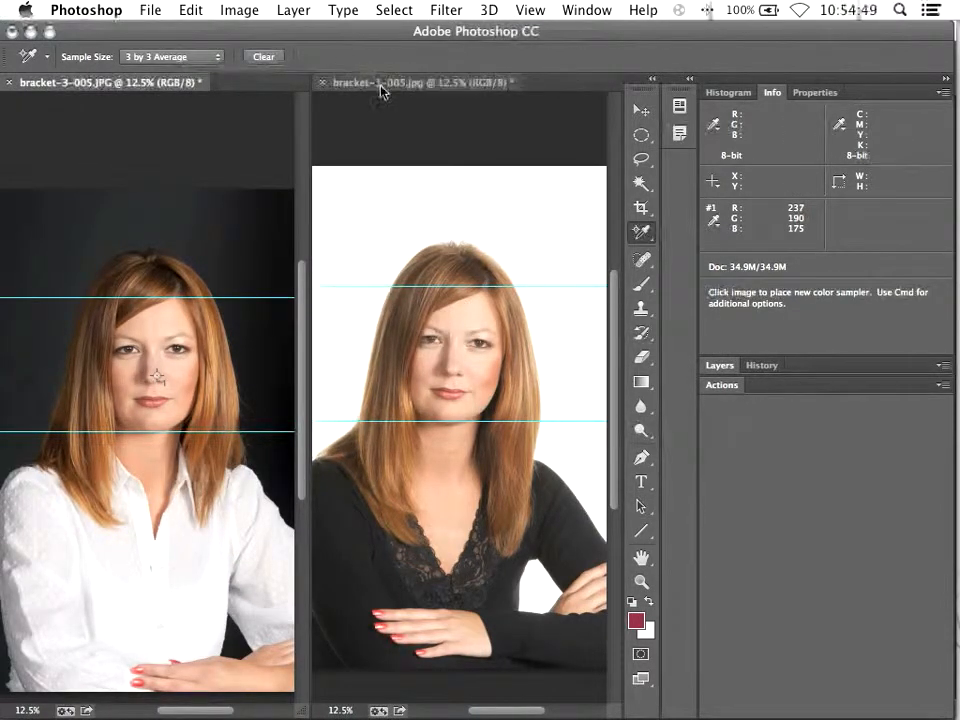
pyautogui.moveTo(381, 88); pyautogui.dragTo(275, 88)
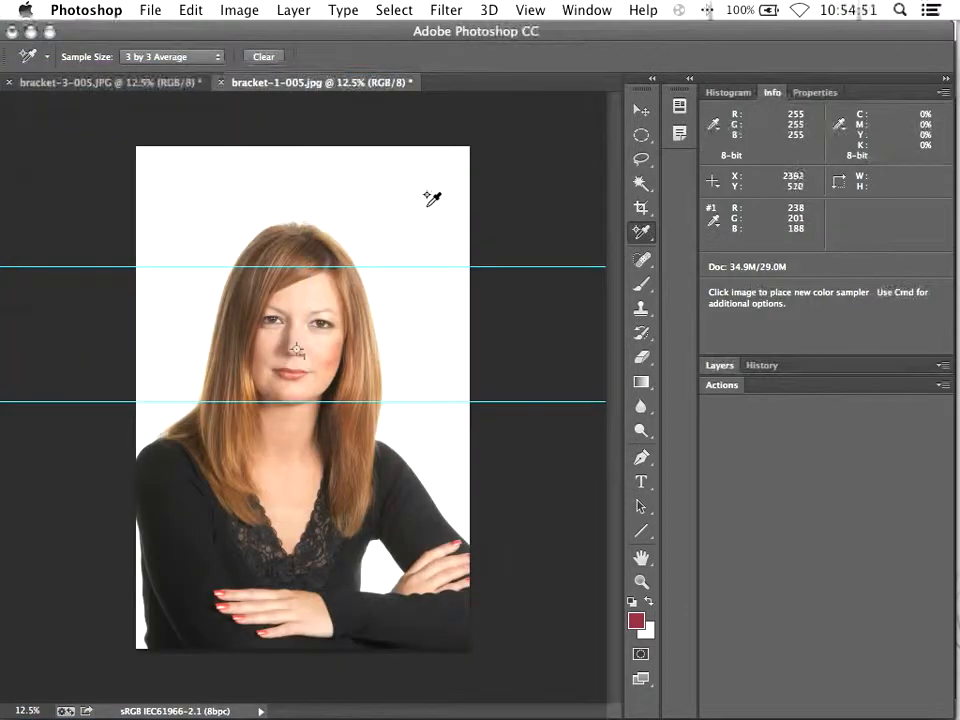
# - Add three Color Sampler points on the black top in bracket-1-005.jpg: beside the lace, on the far upper arm and on the near sleeve
pyautogui.click(213, 568)
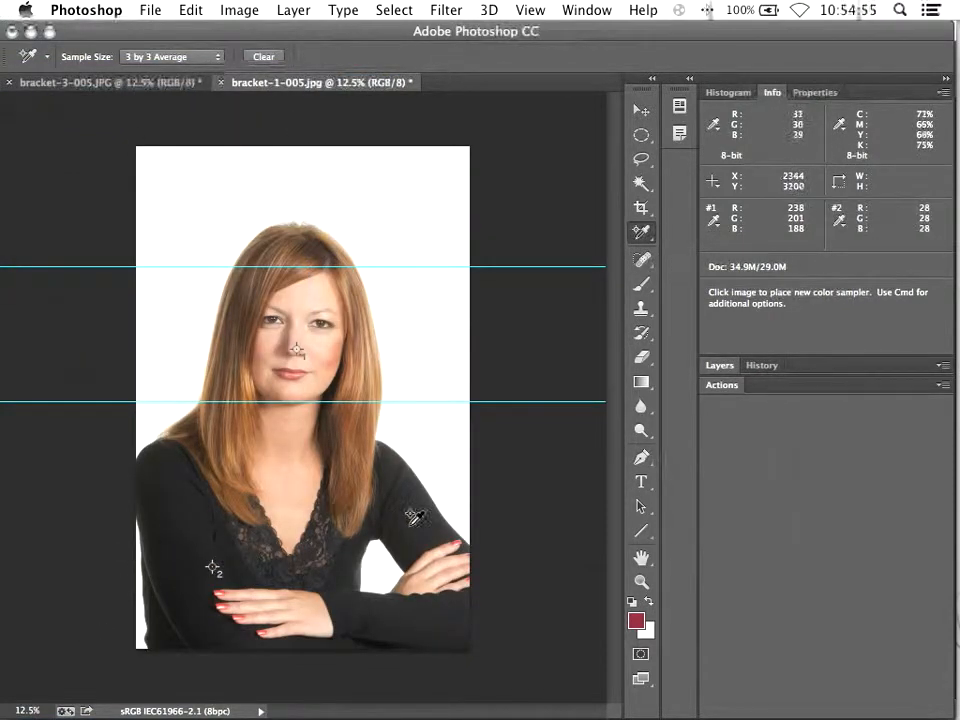
pyautogui.click(420, 515)
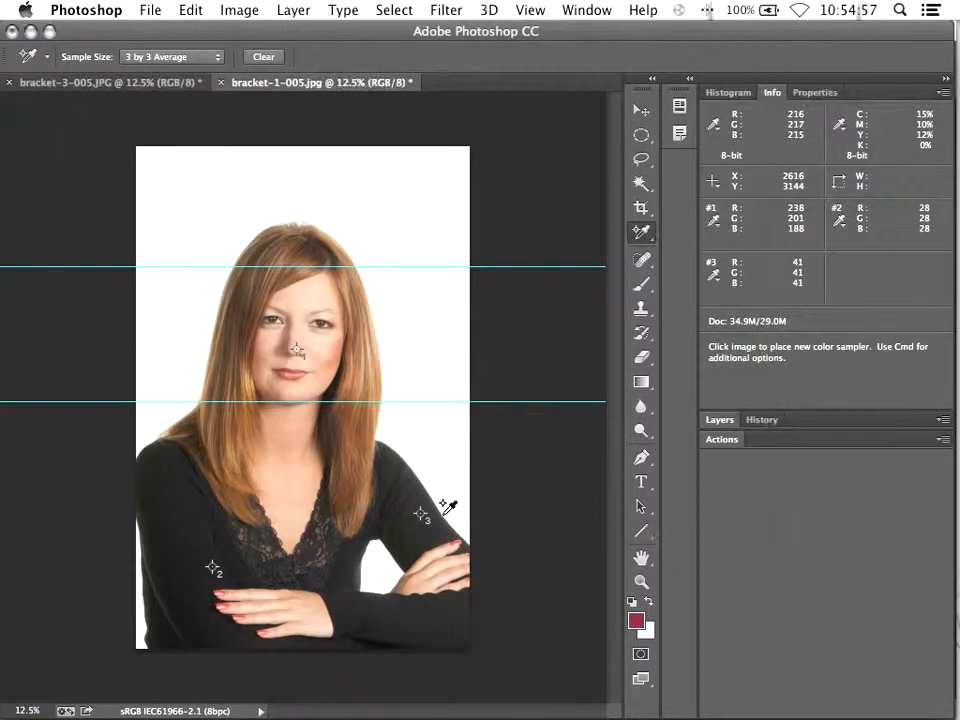
pyautogui.click(170, 589)
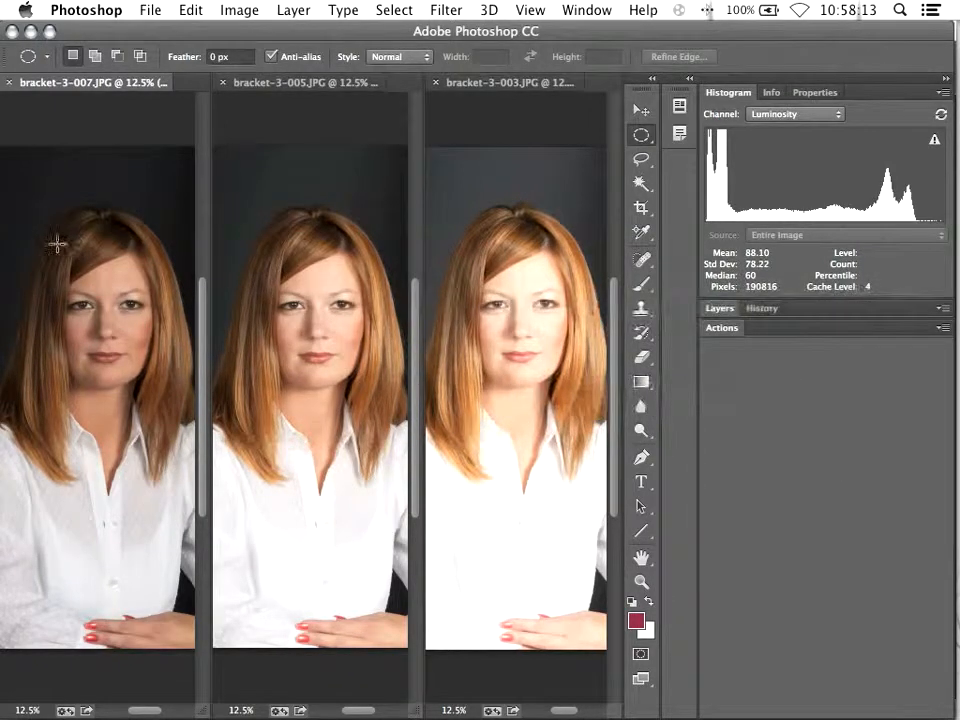
# - Draw an elliptical selection around the face in each of bracket-3-007.JPG, bracket-3-005.JPG and bracket-3-003.JPG
pyautogui.moveTo(57, 243); pyautogui.dragTo(163, 398)
pyautogui.click(281, 236)
pyautogui.moveTo(265, 235); pyautogui.dragTo(367, 397)
pyautogui.click(542, 296)
pyautogui.moveTo(466, 232); pyautogui.dragTo(574, 391)
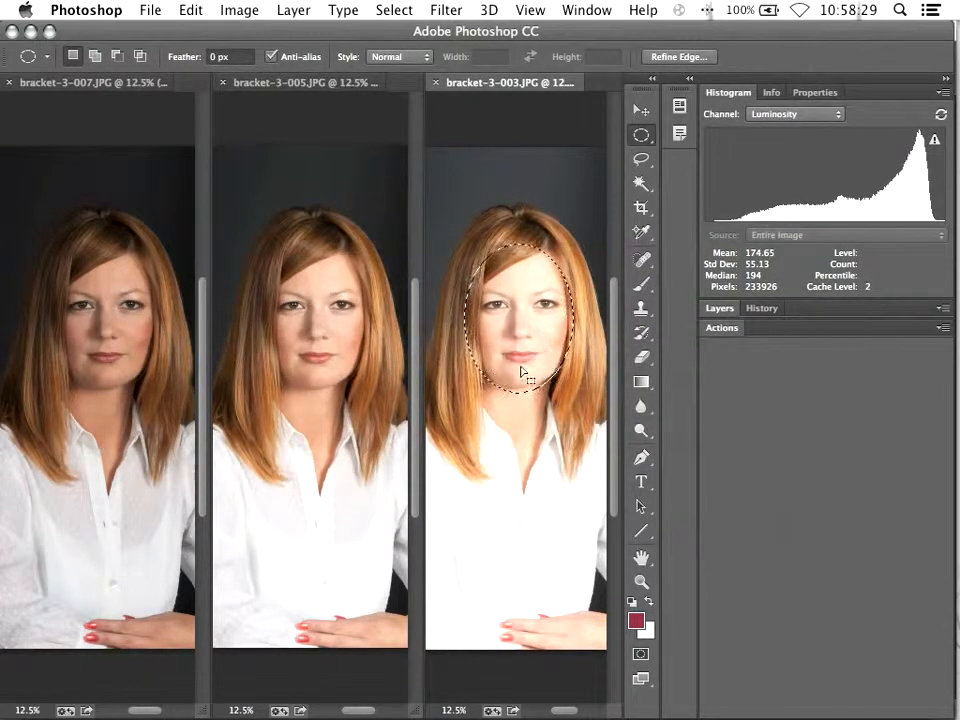
# - Compare the Luminosity histograms of the face selections in bracket-3-007.JPG, bracket-3-005.JPG and bracket-3-003.JPG
pyautogui.click(70, 125)
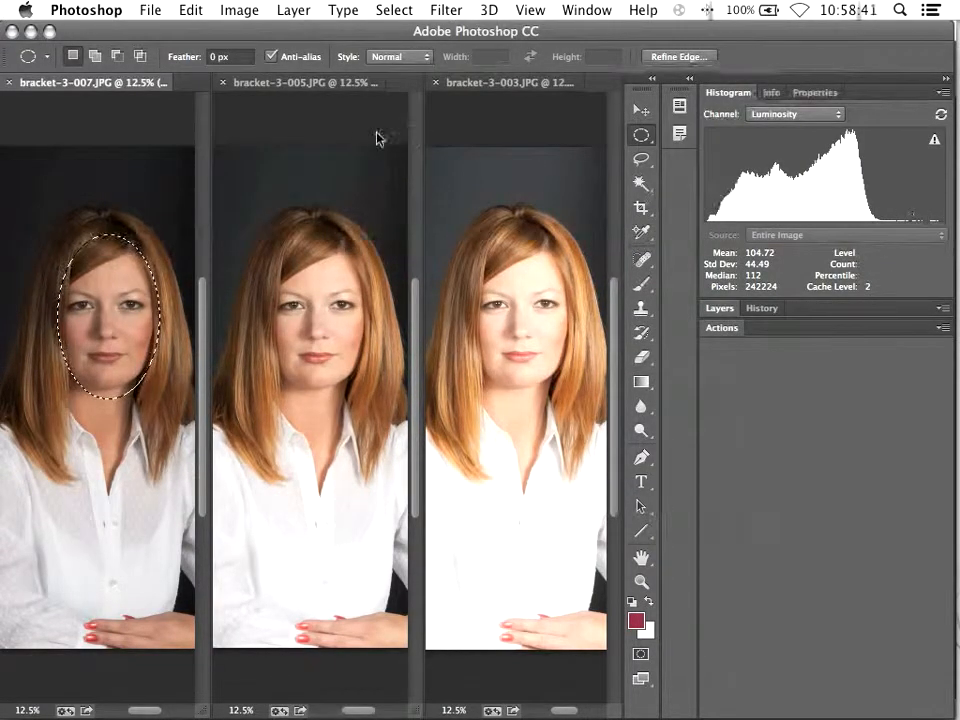
pyautogui.click(334, 124)
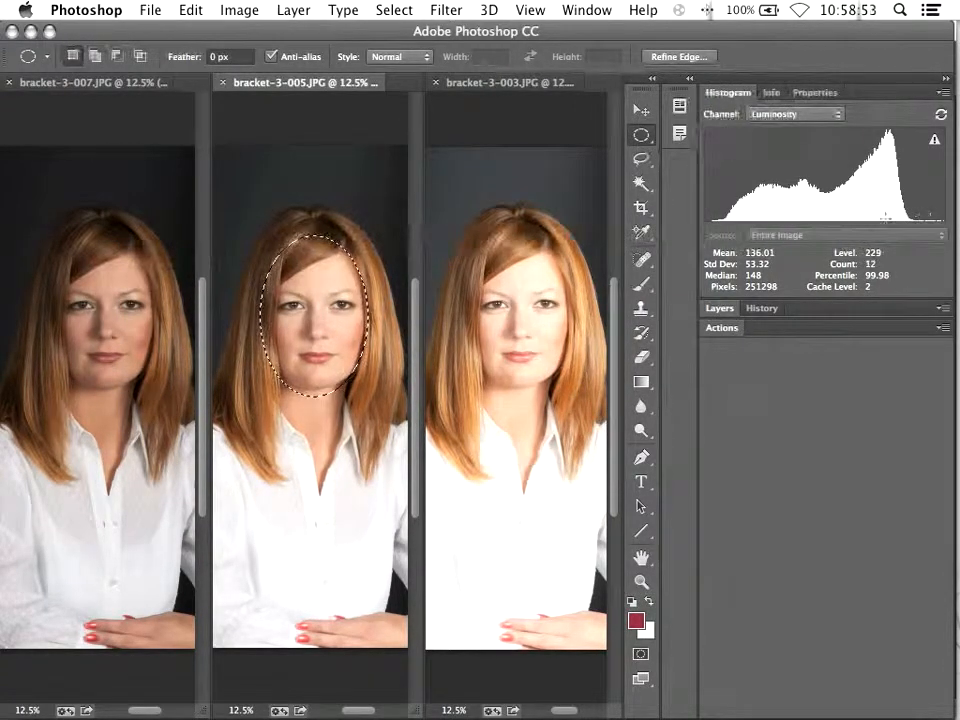
pyautogui.click(541, 120)
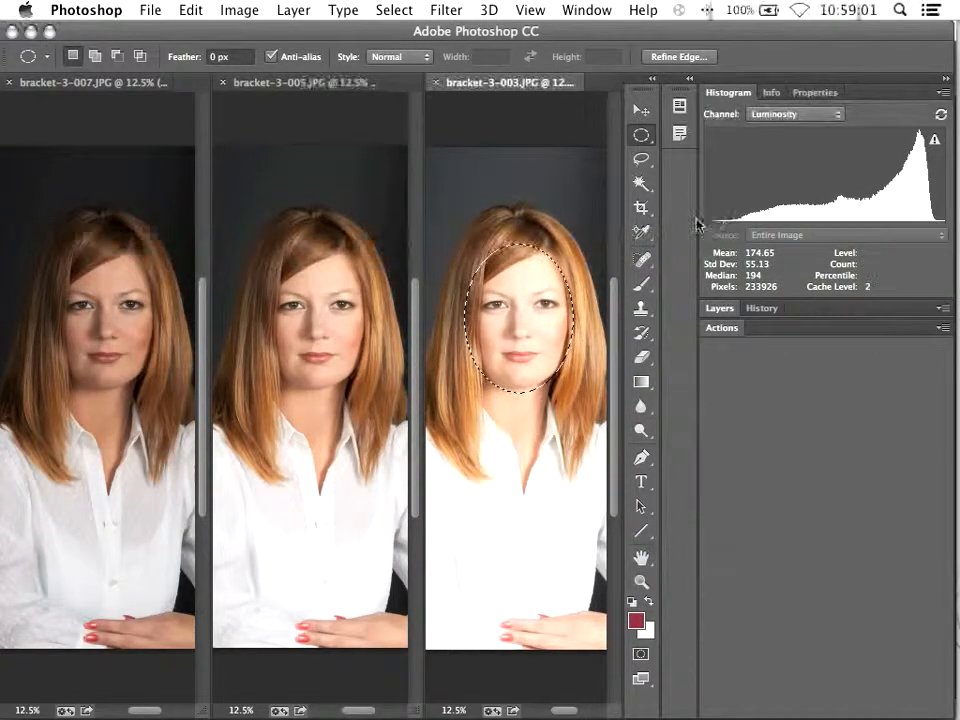
# - Place one Color Sampler point on the nose highlight in each of bracket-3-003.JPG, bracket-3-005.JPG and bracket-3-007.JPG, and check their RGB readings
pyautogui.click(766, 92)
pyautogui.click(641, 231)
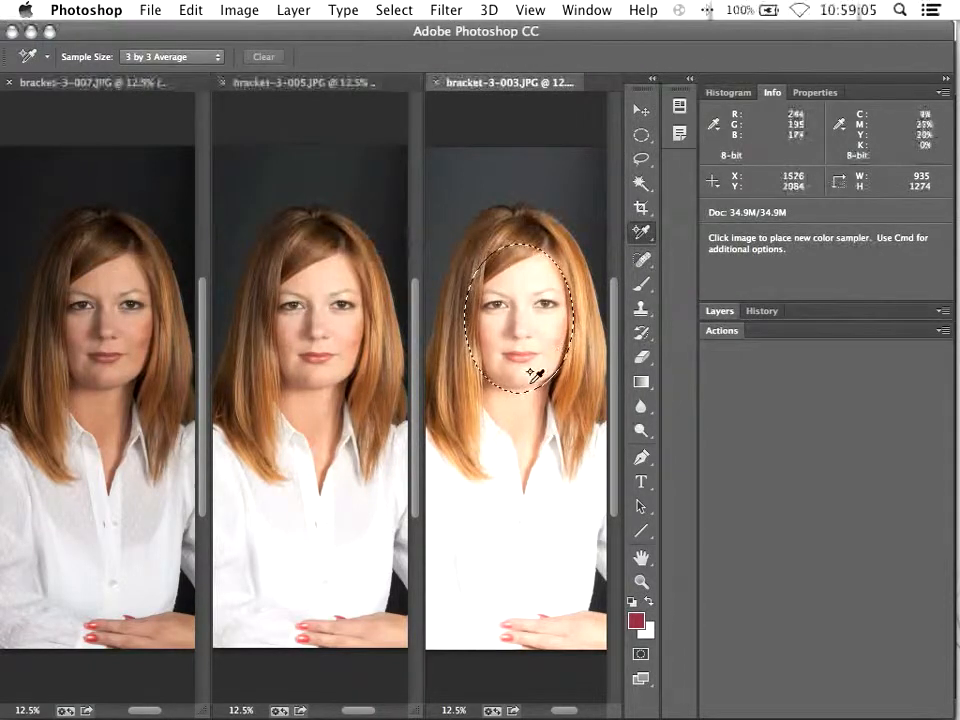
pyautogui.click(521, 320)
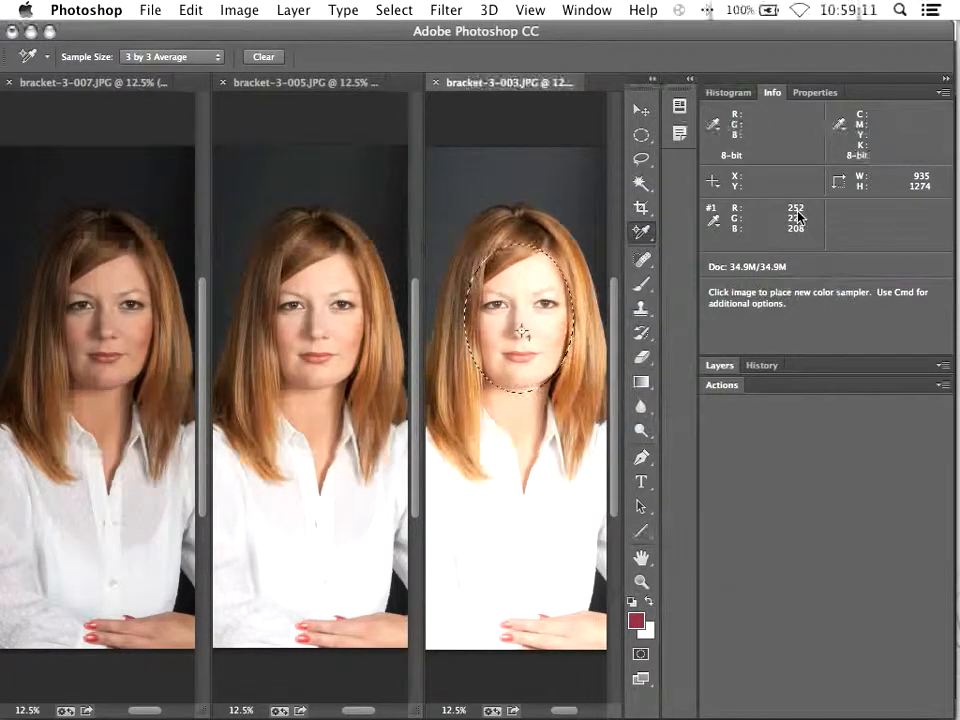
pyautogui.click(321, 325)
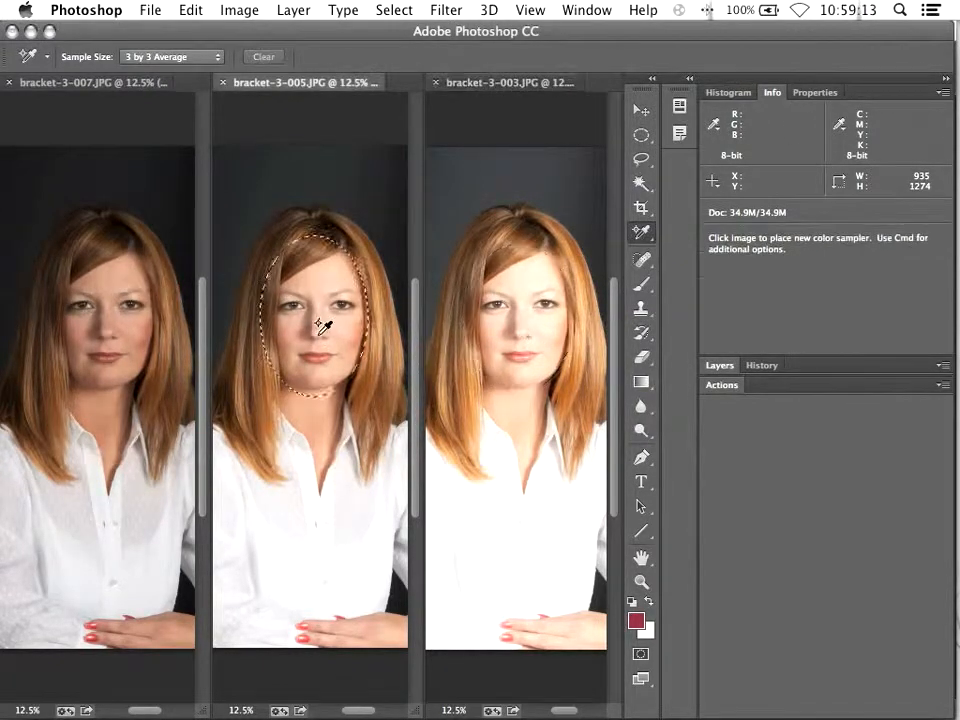
pyautogui.click(321, 338)
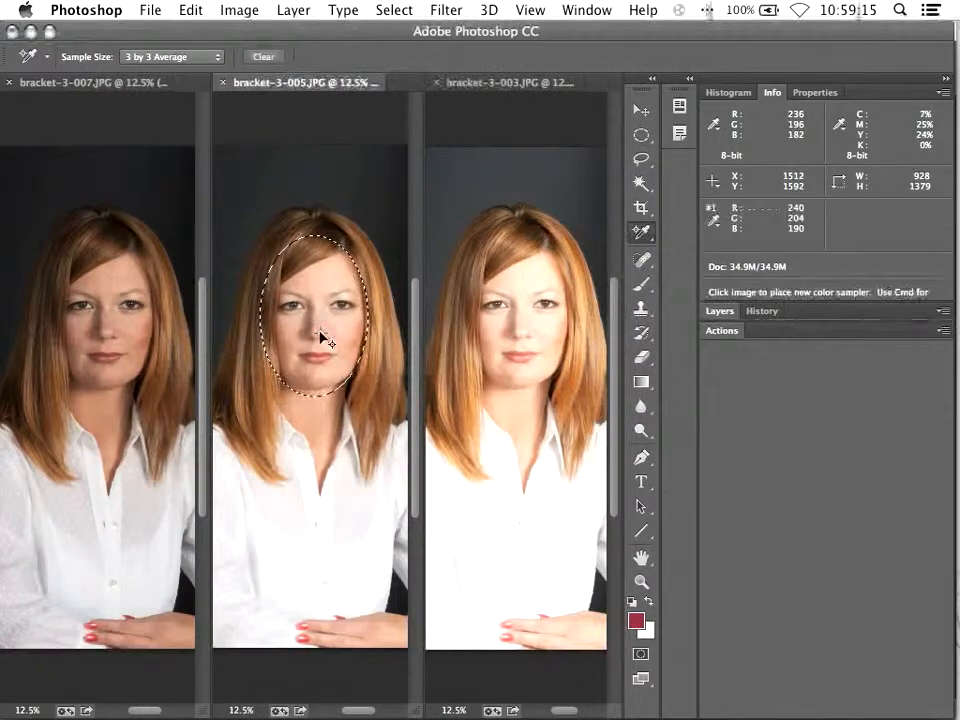
pyautogui.click(110, 318)
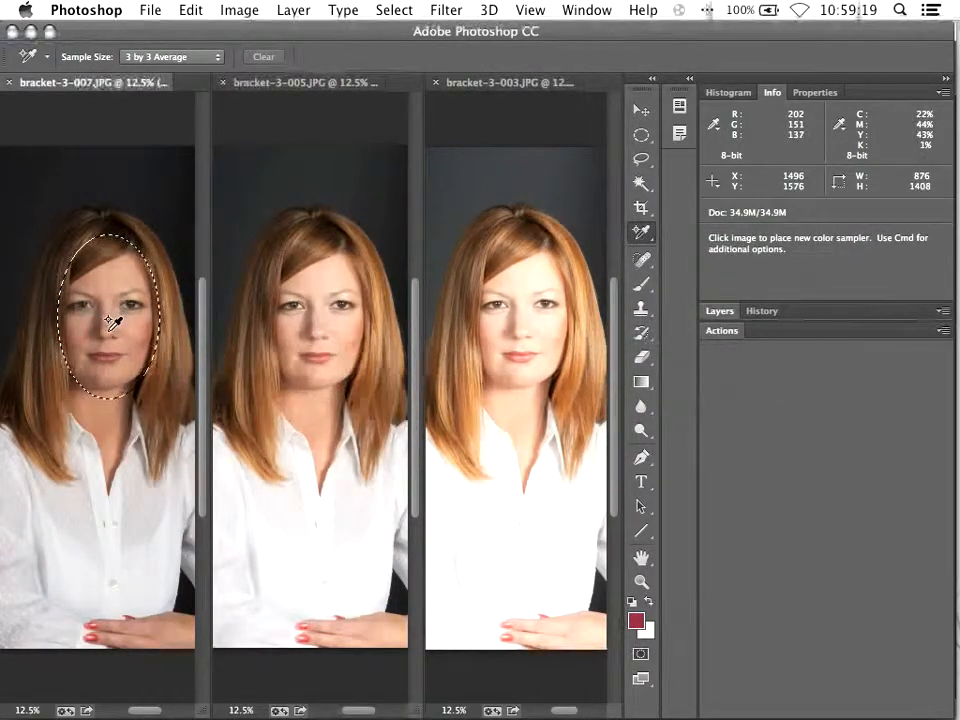
pyautogui.click(113, 323)
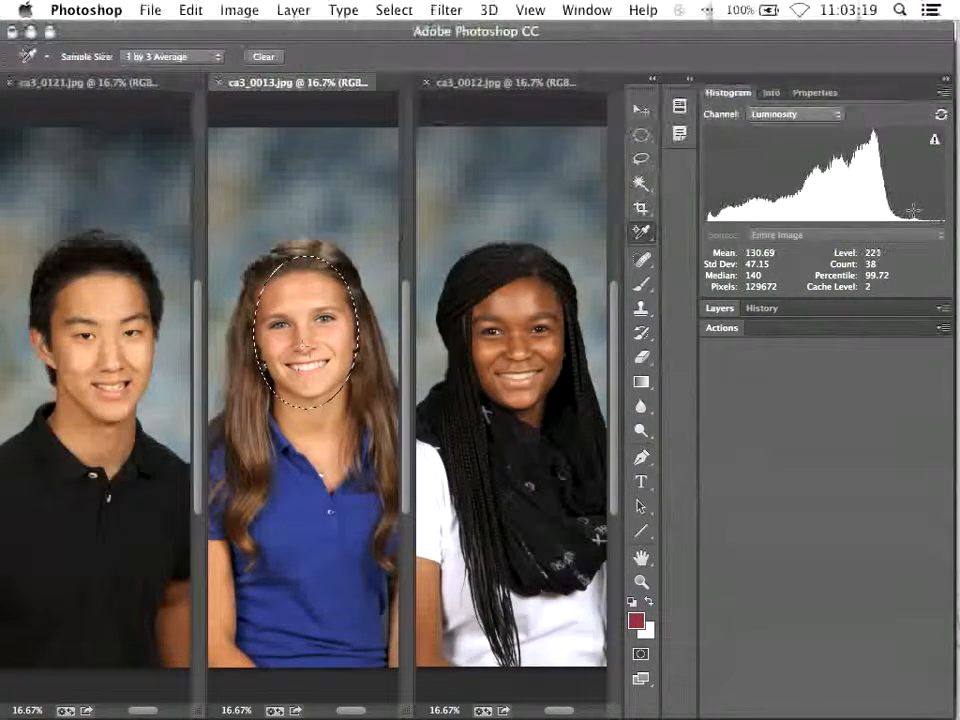
# - Examine the nose sampler's RGB readings and the face selection's Luminosity histograms across ca3_0013.jpg, ca3_0121.jpg and ca3_0012.jpg
pyautogui.click(770, 94)
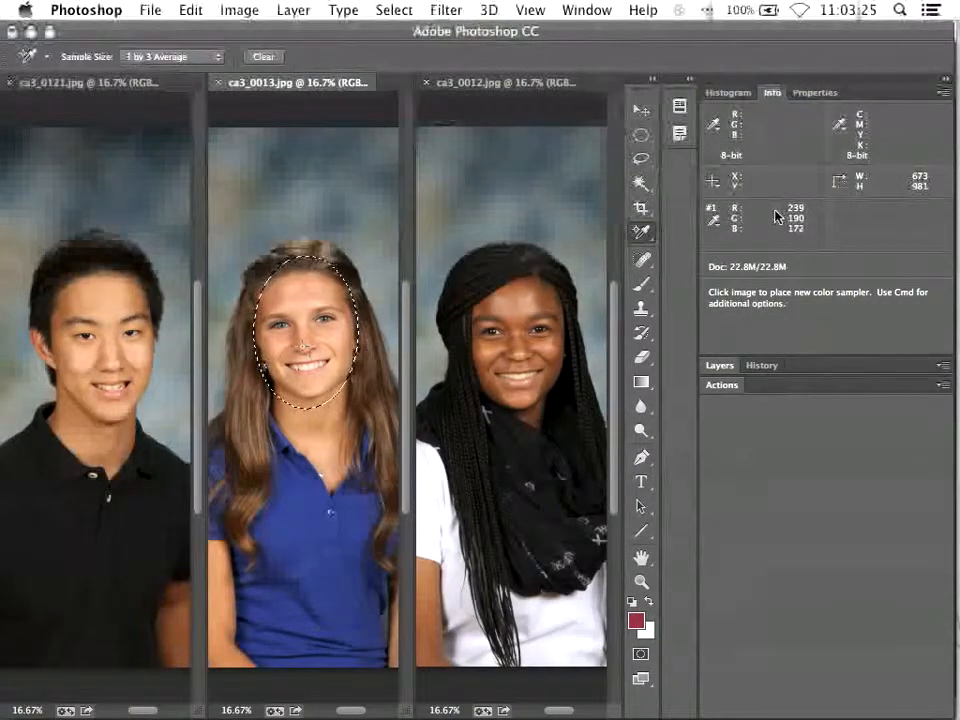
pyautogui.click(103, 100)
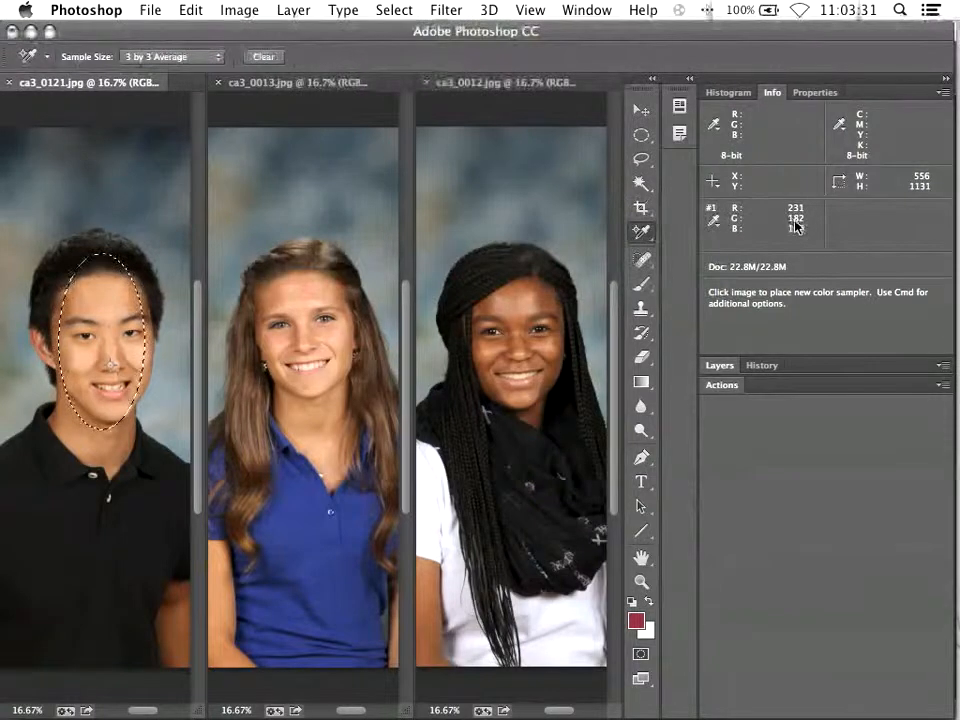
pyautogui.click(728, 92)
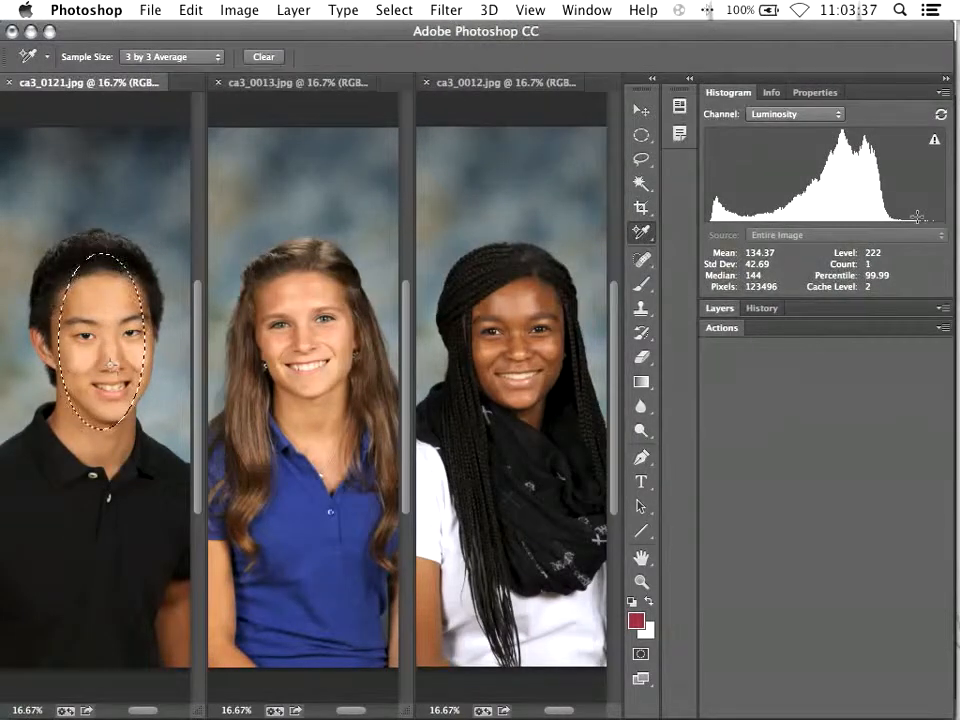
pyautogui.click(510, 86)
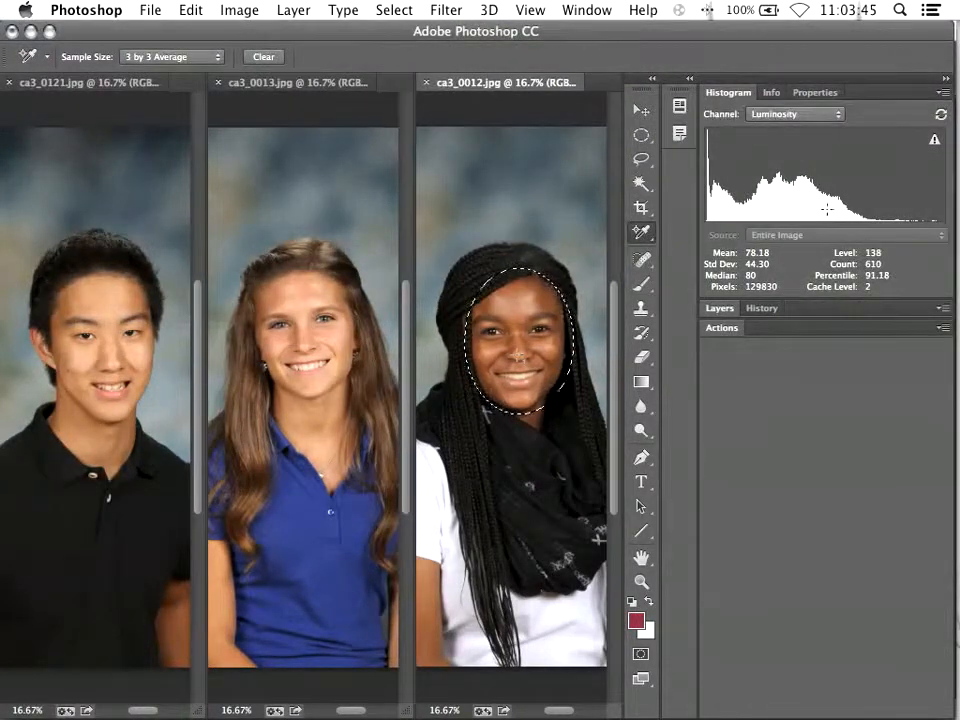
pyautogui.click(773, 93)
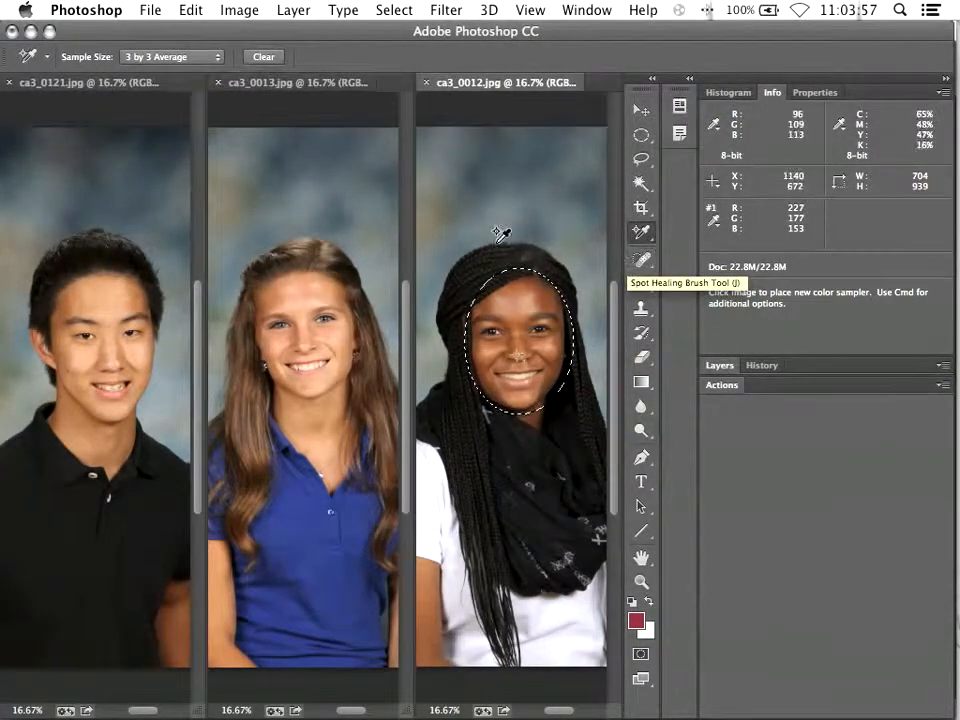
pyautogui.click(730, 93)
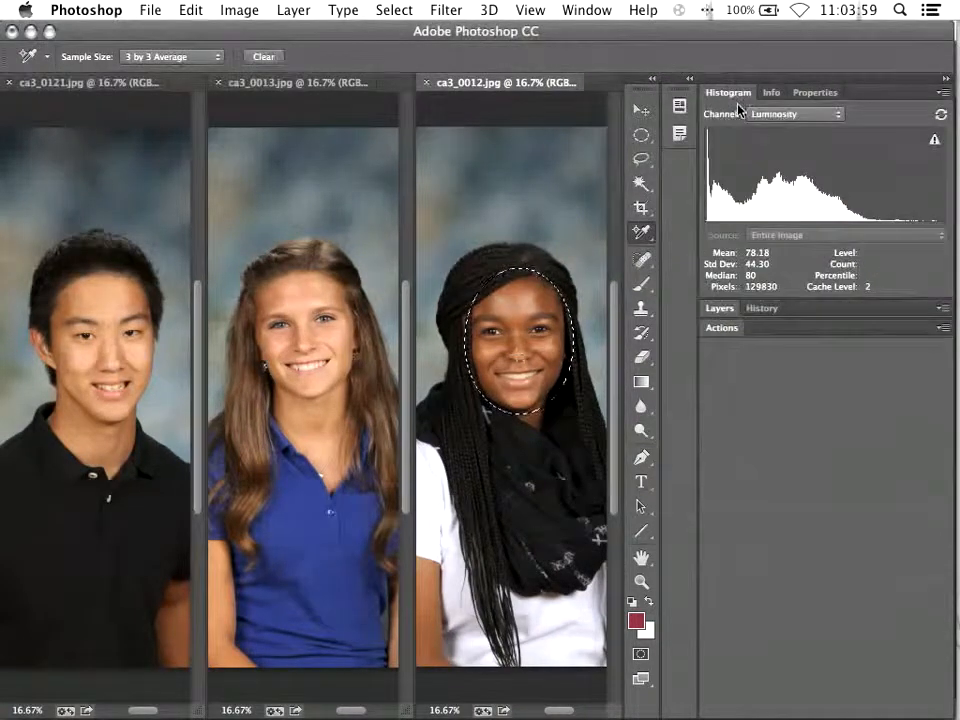
pyautogui.moveTo(860, 208)
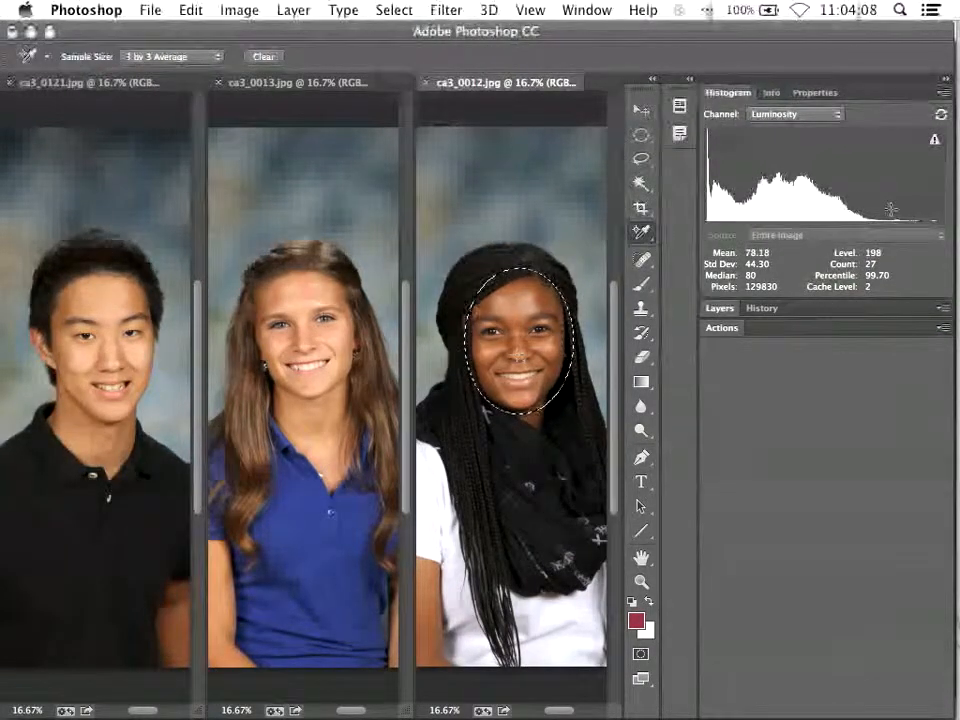
# - Recheck the face histogram against the nose sampler's RGB reading in ca3_0013.jpg and again in ca3_0121.jpg
pyautogui.click(273, 86)
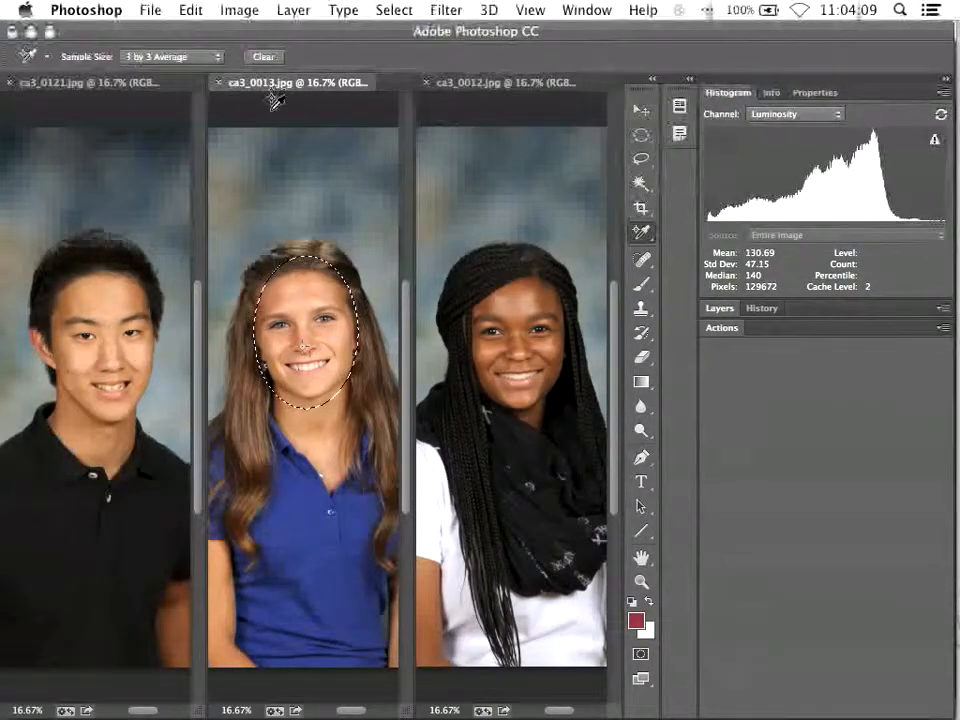
pyautogui.moveTo(744, 200)
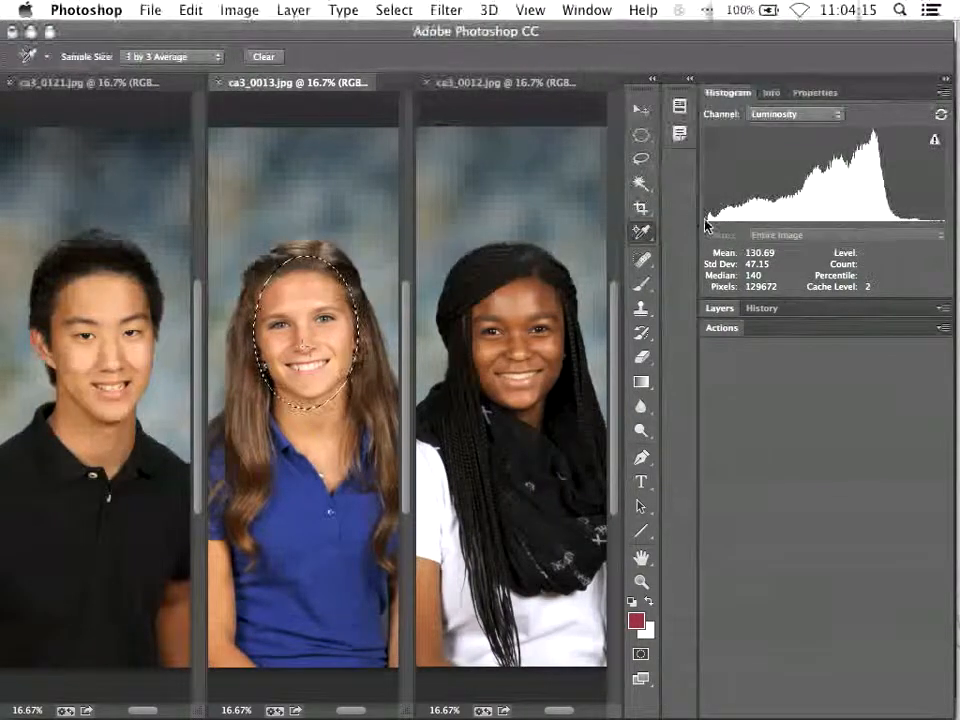
pyautogui.click(771, 93)
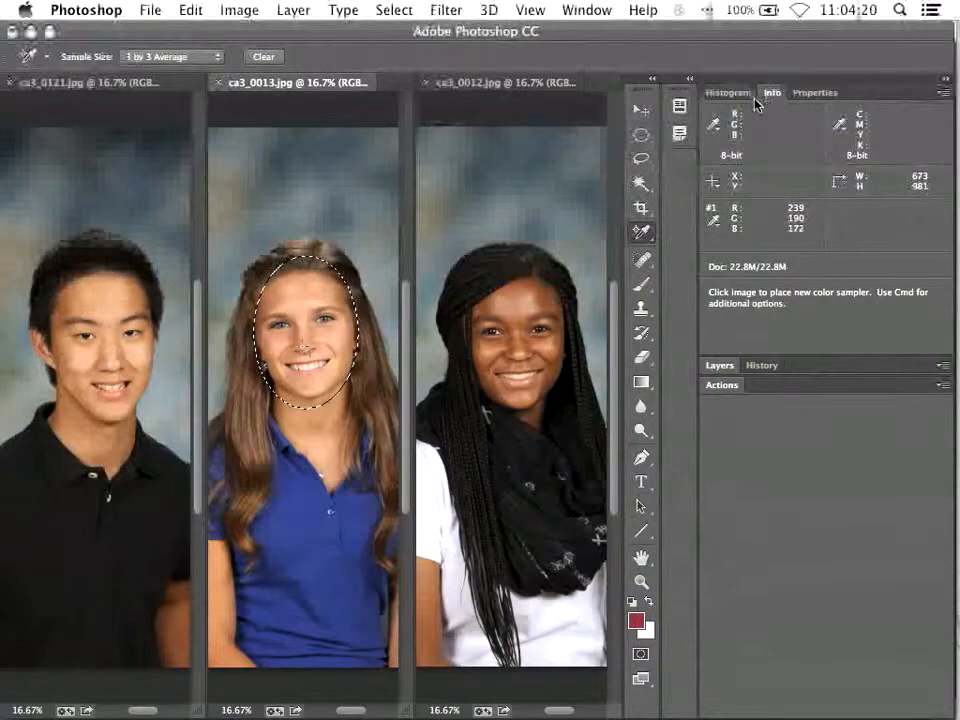
pyautogui.click(728, 92)
pyautogui.click(46, 80)
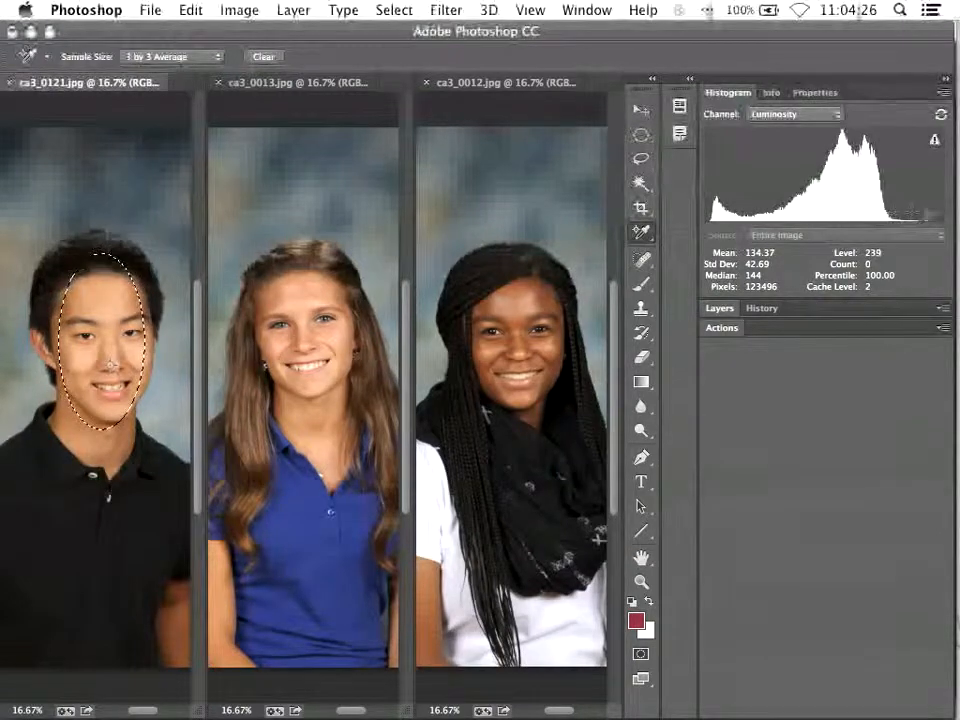
pyautogui.click(775, 94)
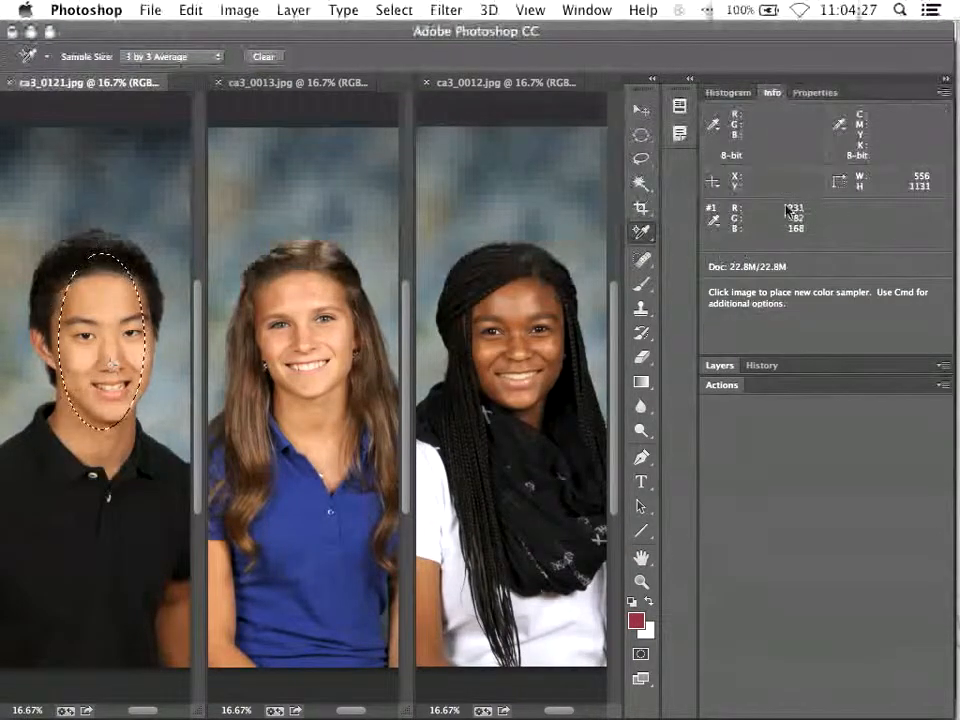